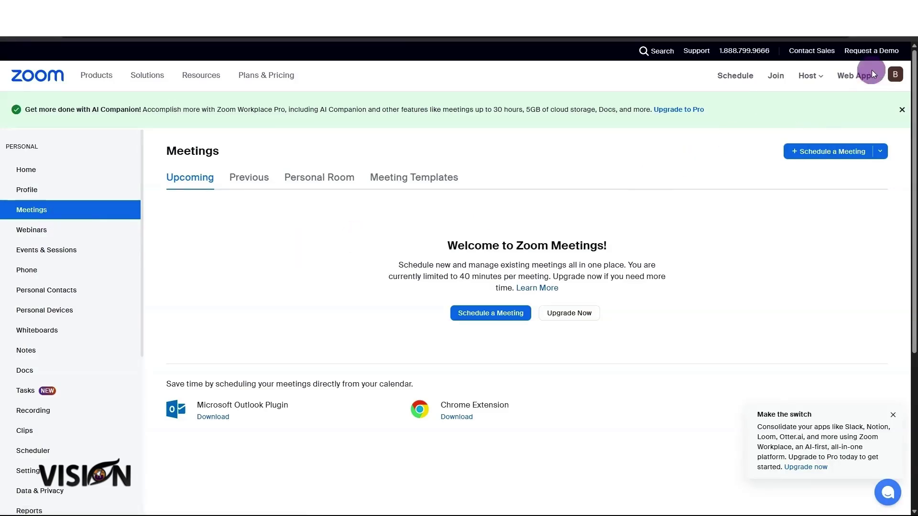
Step: Open the account's plan and billing management and bring up the Zoom Workplace Pro upgrade options
click(895, 75)
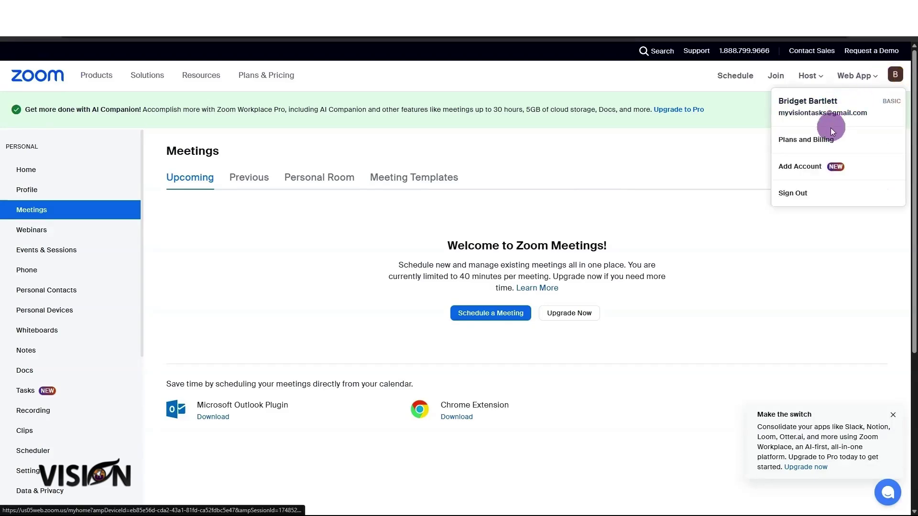
click(817, 139)
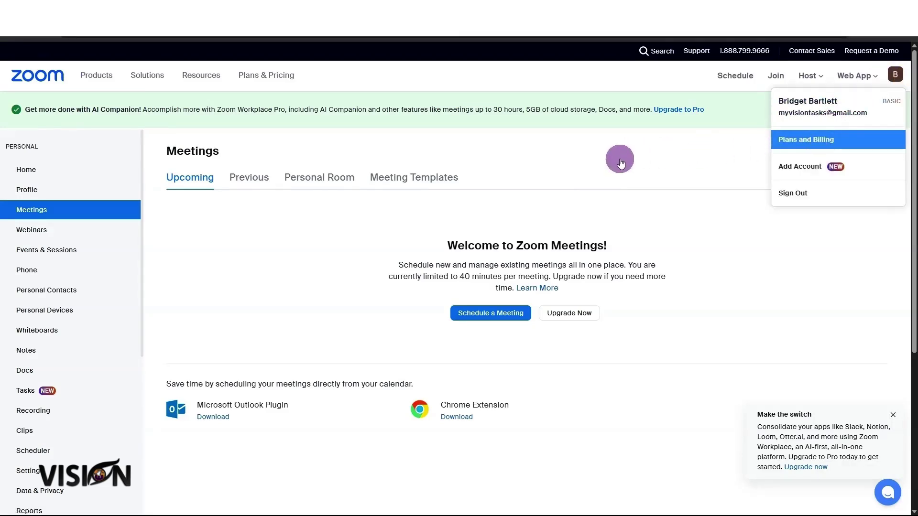
scroll(452, 375, down, 3)
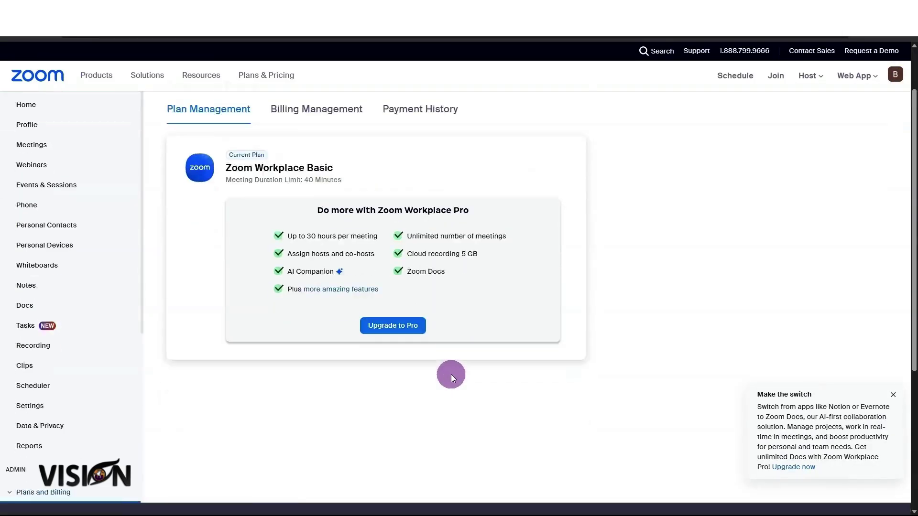
click(383, 248)
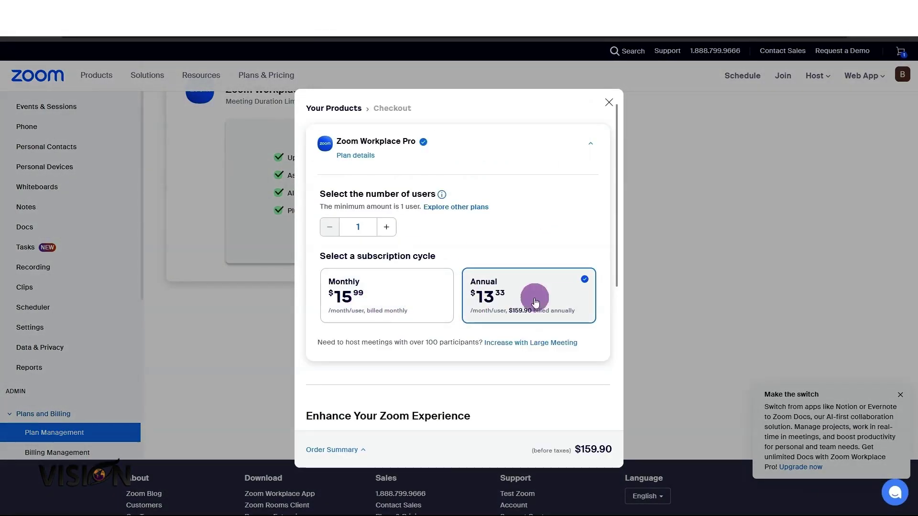
Step: Examine the Pro subscription pricing and the full list of add-on products, then close the upgrade without buying
scroll(531, 296, down, 2)
scroll(505, 232, down, 4)
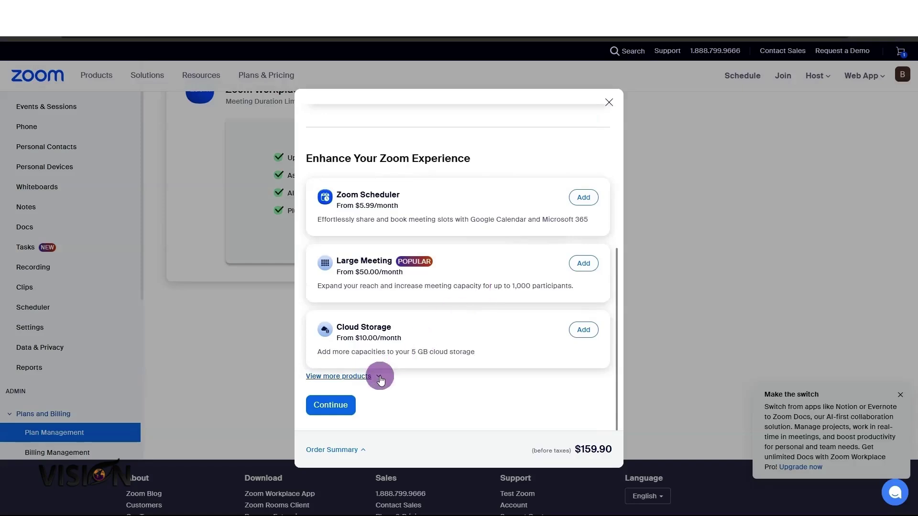
click(366, 377)
scroll(455, 374, down, 4)
scroll(455, 374, down, 3)
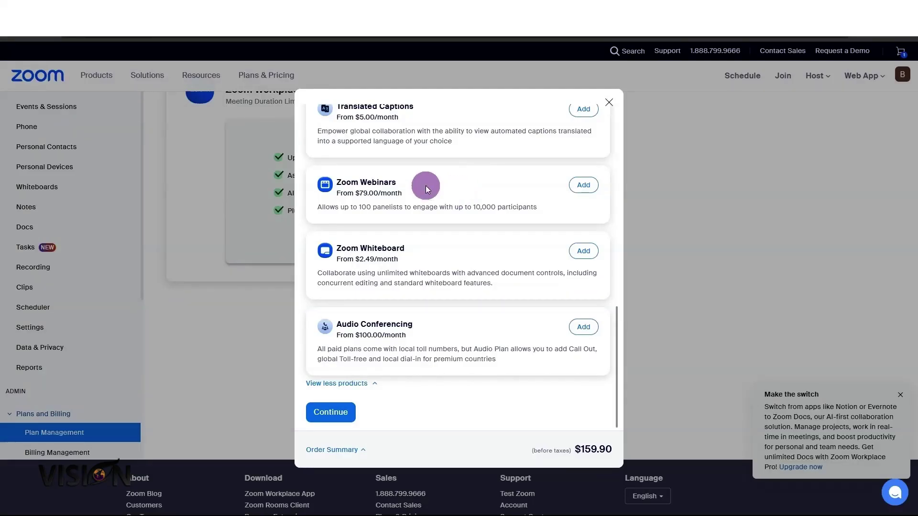
scroll(447, 195, up, 10)
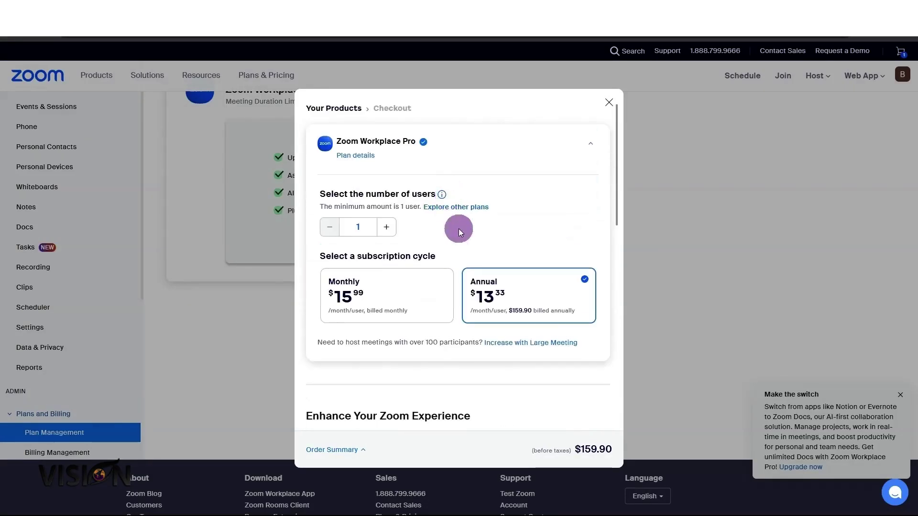
scroll(467, 229, down, 10)
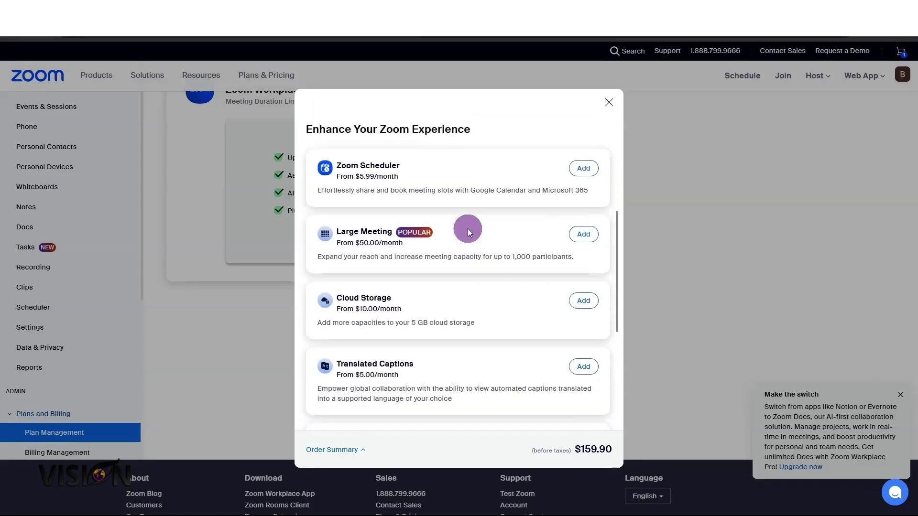
scroll(466, 234, down, 2)
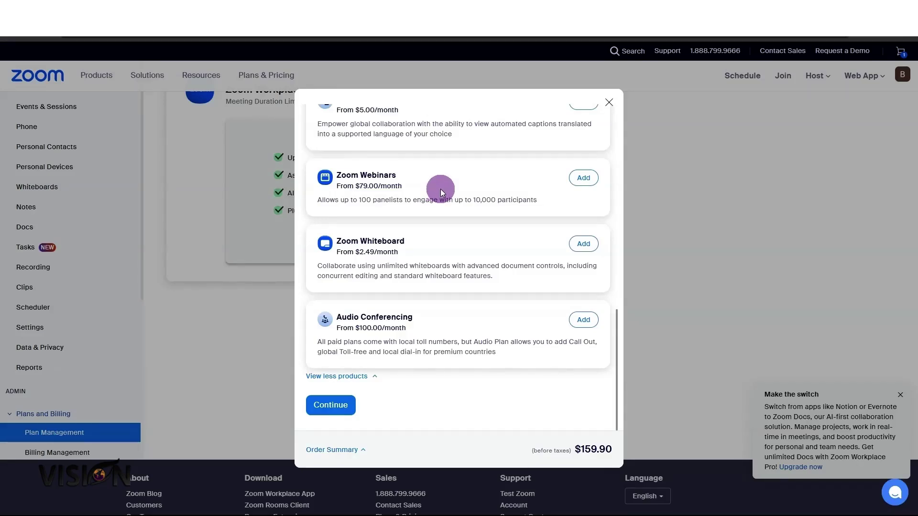
click(608, 102)
scroll(77, 194, up, 5)
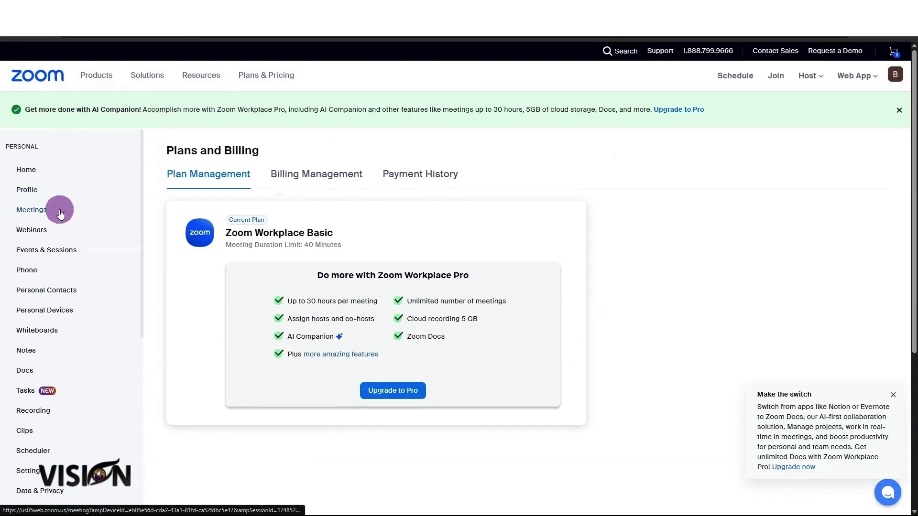
Step: Start scheduling a new meeting from the Meetings page and set its date to 06/02/2025
click(57, 206)
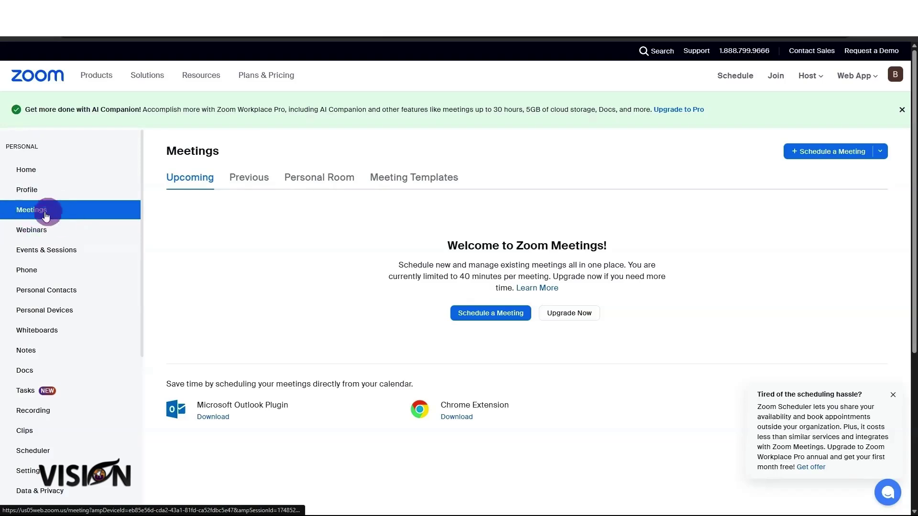
click(471, 313)
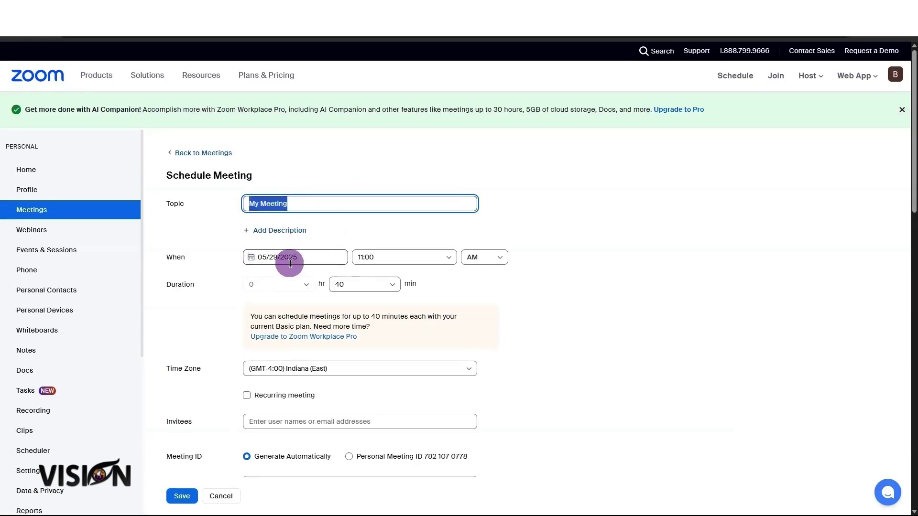
scroll(289, 263, down, 1)
click(296, 210)
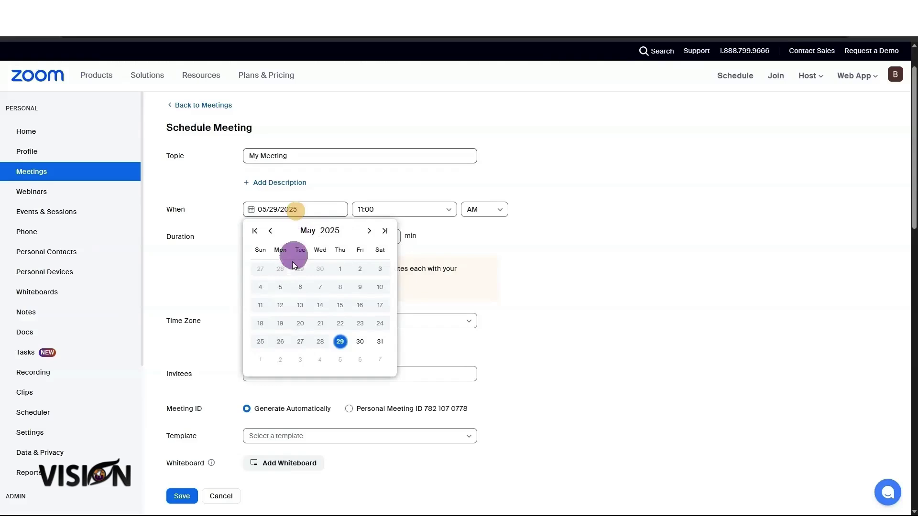
click(369, 231)
click(273, 286)
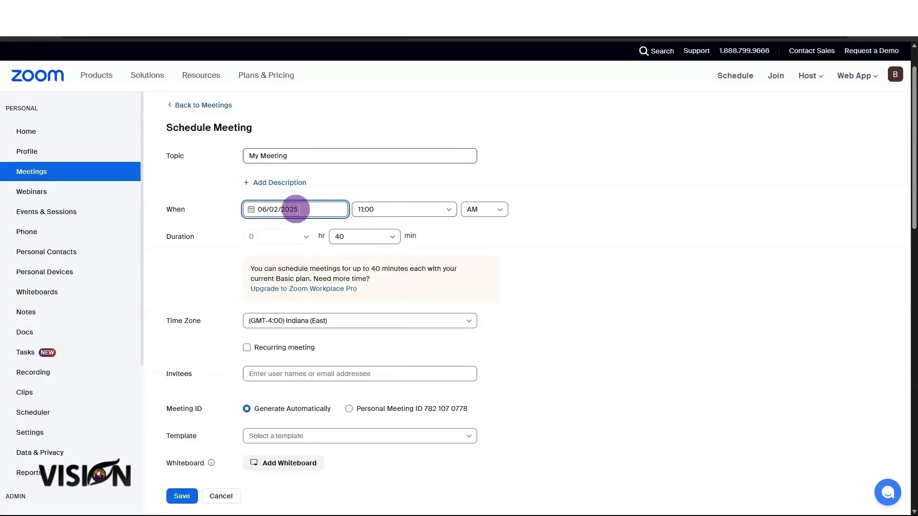
Step: Set the meeting's start time to 11:00 AM and its duration to 40 minutes
click(388, 210)
scroll(385, 314, down, 2)
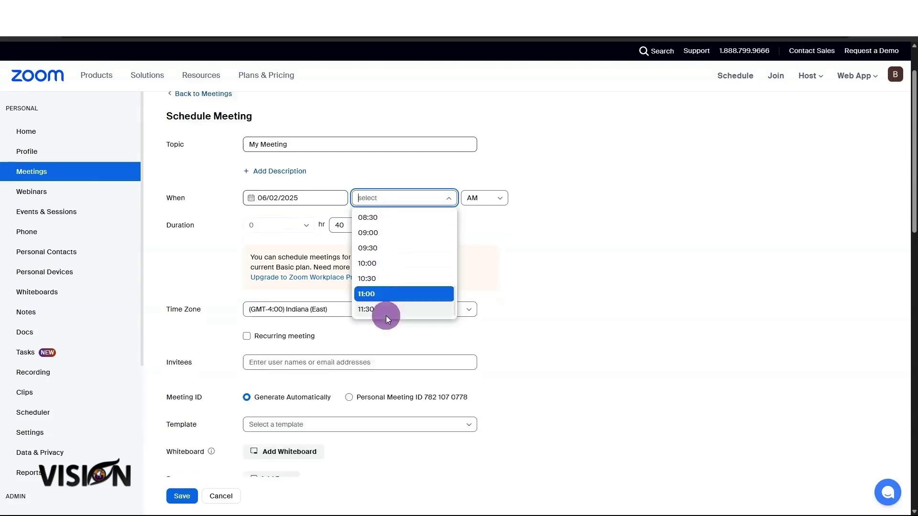
click(368, 258)
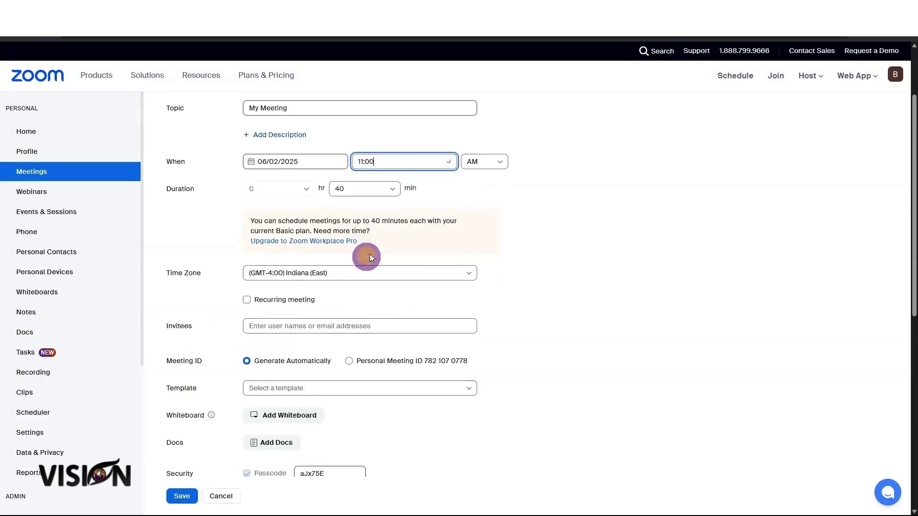
click(345, 189)
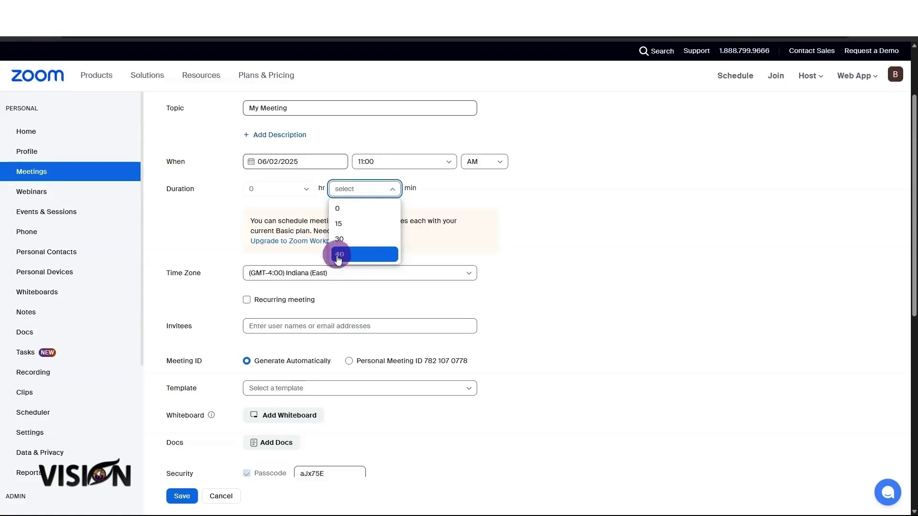
click(487, 197)
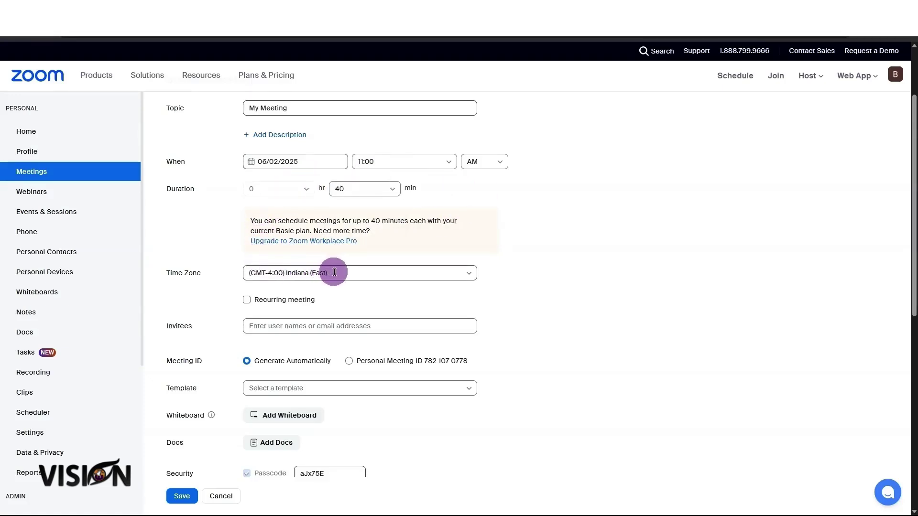
Step: Make the meeting recurring with a weekly recurrence
scroll(334, 273, down, 1)
scroll(333, 272, down, 1)
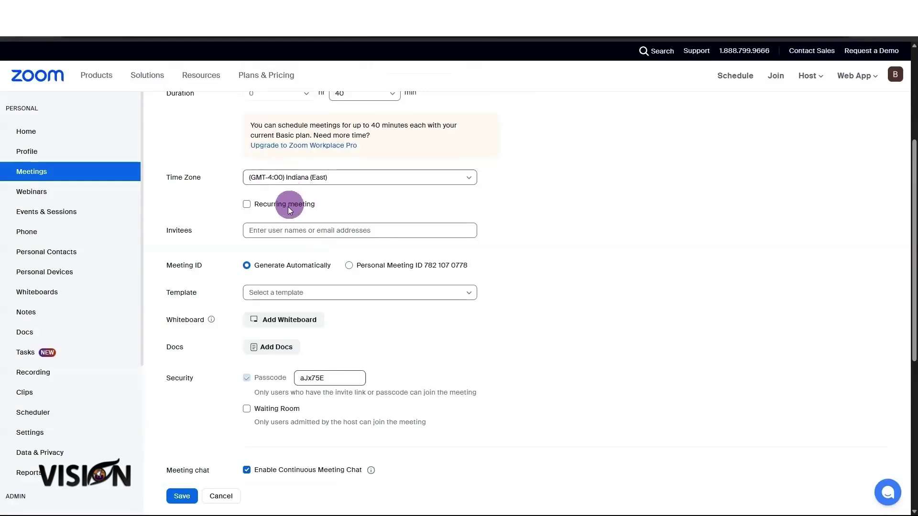
click(247, 206)
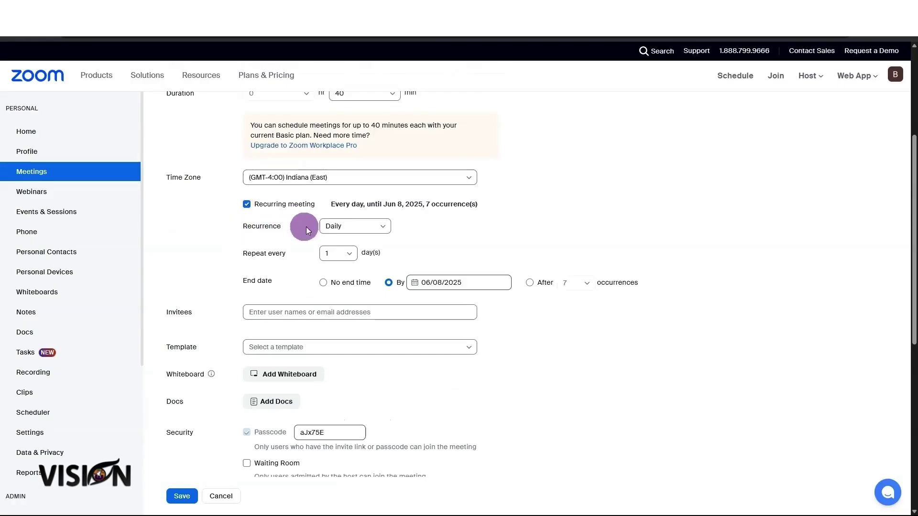
click(351, 228)
click(350, 261)
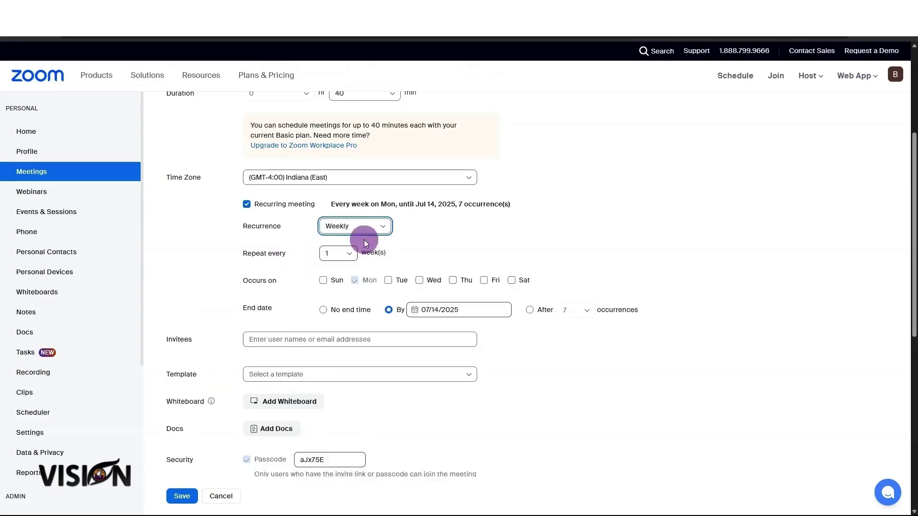
Step: Add Tuesday, Wednesday, Thursday and Friday to the weekly occurrence days and set the series to no end time
click(388, 281)
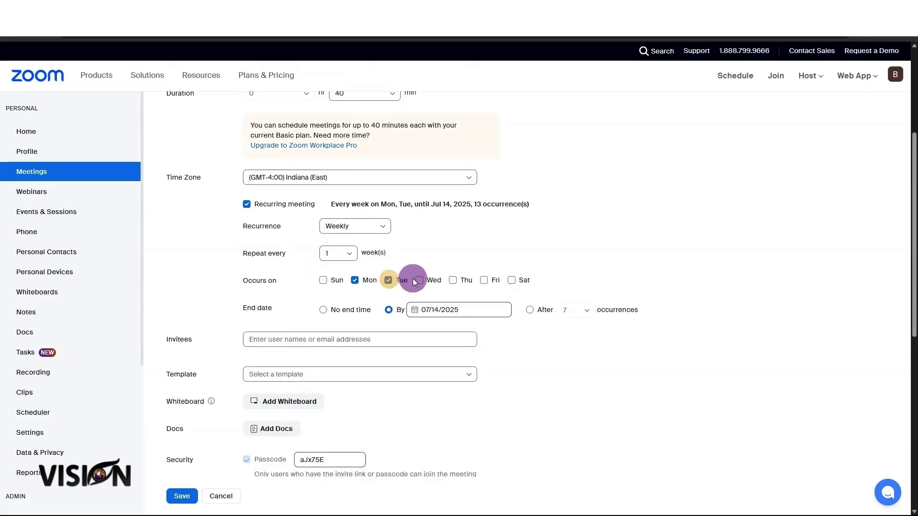
click(419, 281)
click(455, 281)
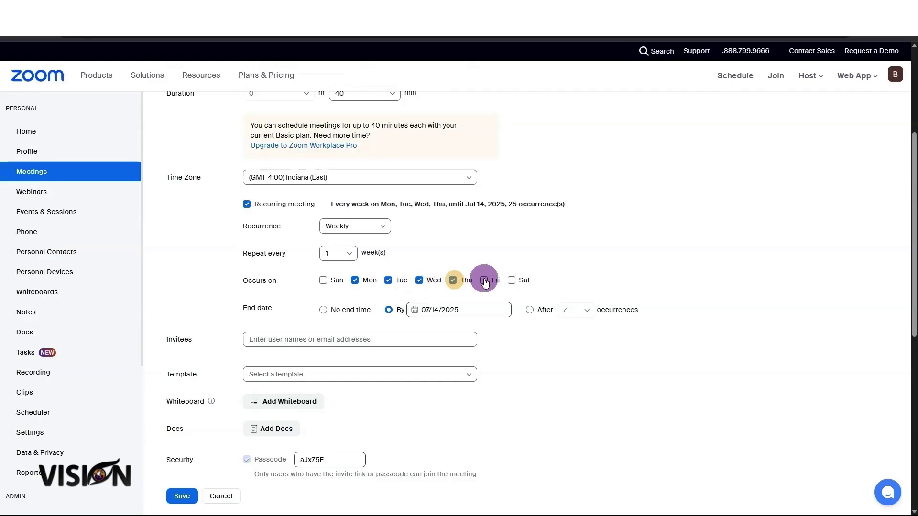
click(484, 280)
scroll(302, 220, down, 2)
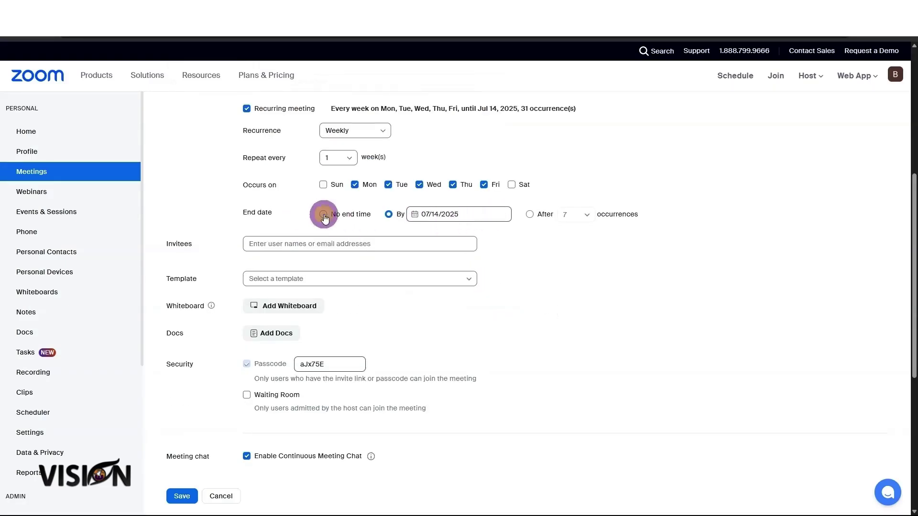
click(323, 215)
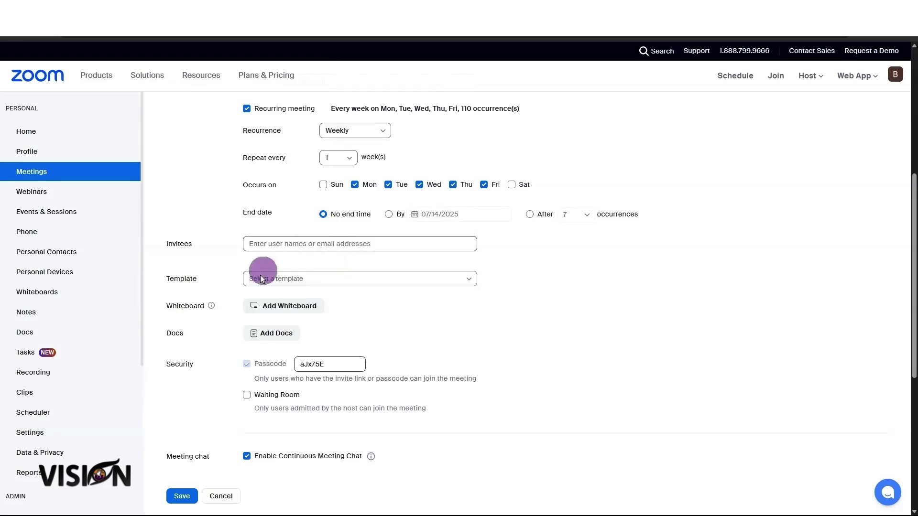
Step: Save the meeting with host and participant video turned on, and copy its invite link
scroll(388, 287, down, 2)
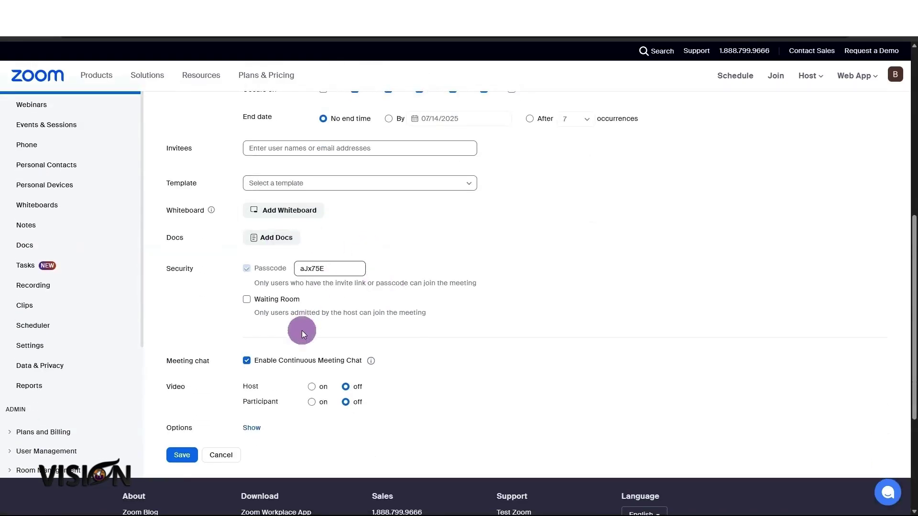
click(312, 387)
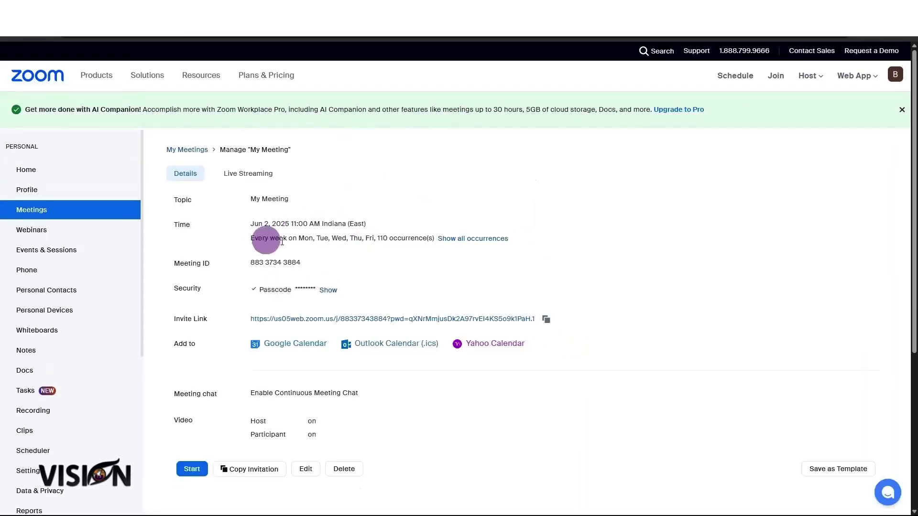
click(545, 320)
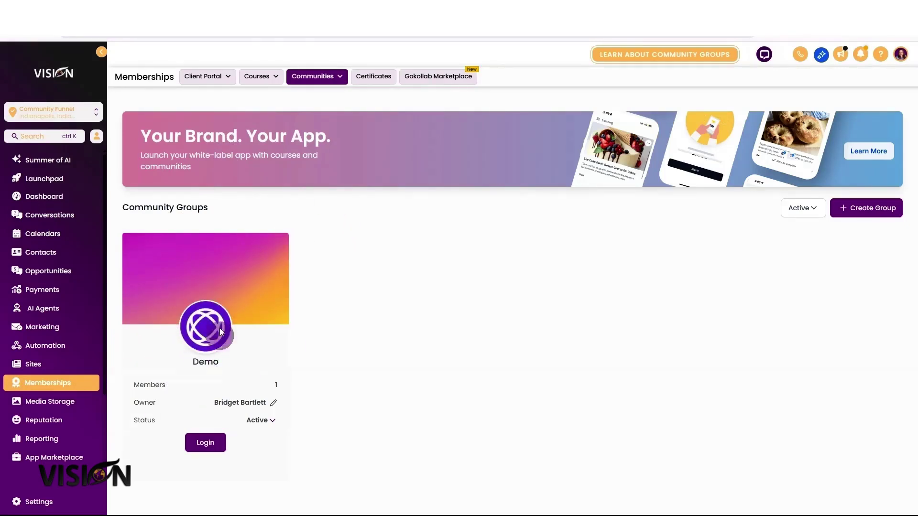
Step: Switch to the Vision agency platform and view the connected domains in the Community Funnel account's settings
click(33, 501)
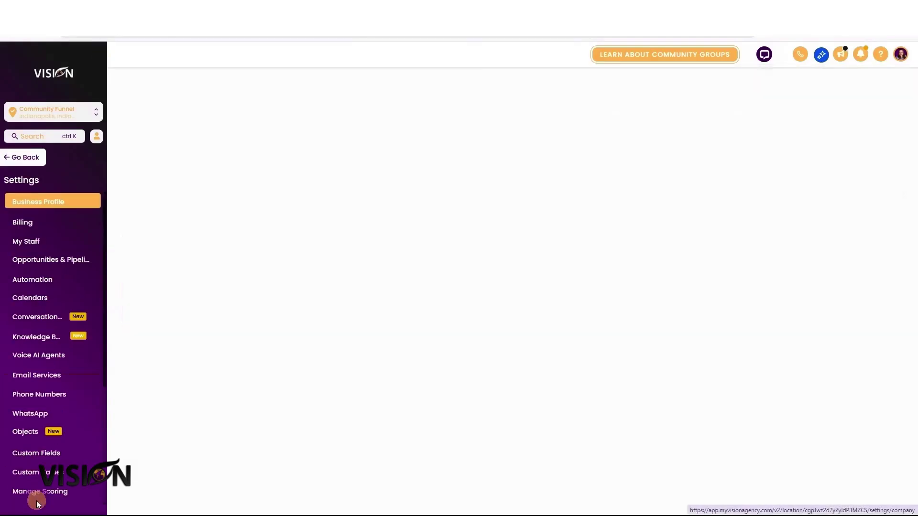
scroll(45, 431, down, 4)
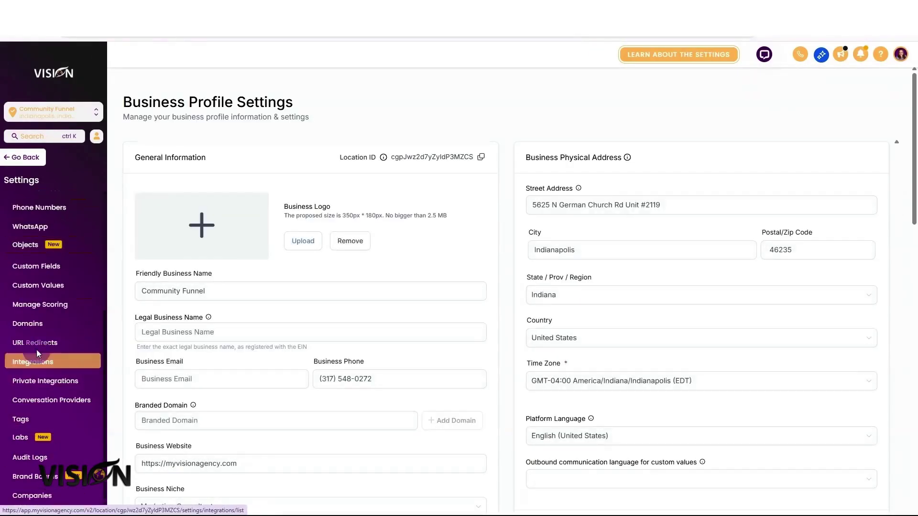
click(39, 324)
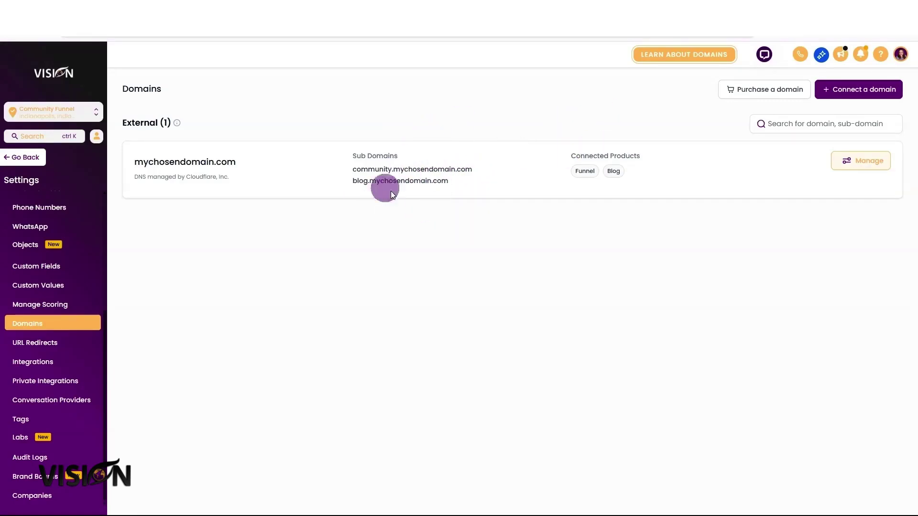
Step: Add a URL redirect from community.mychosendomain.com with path /zoom to the copied Zoom invite link
click(50, 344)
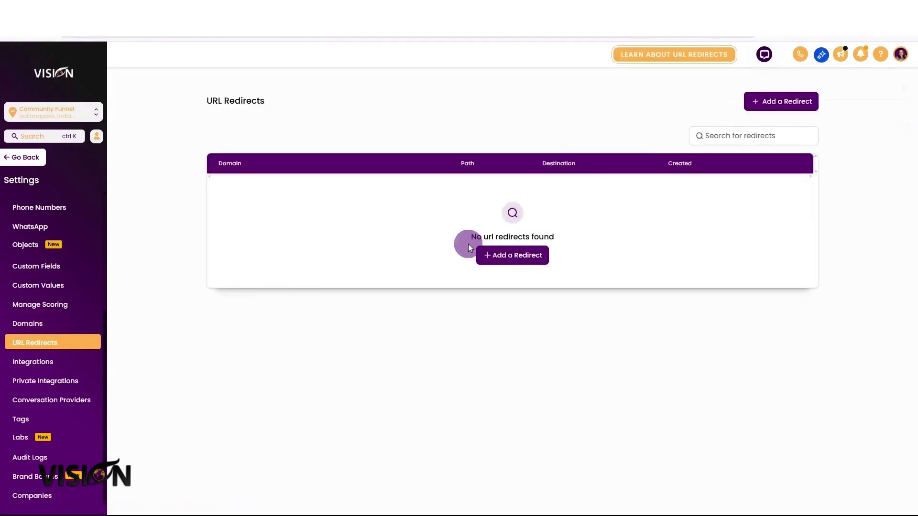
click(498, 258)
click(401, 217)
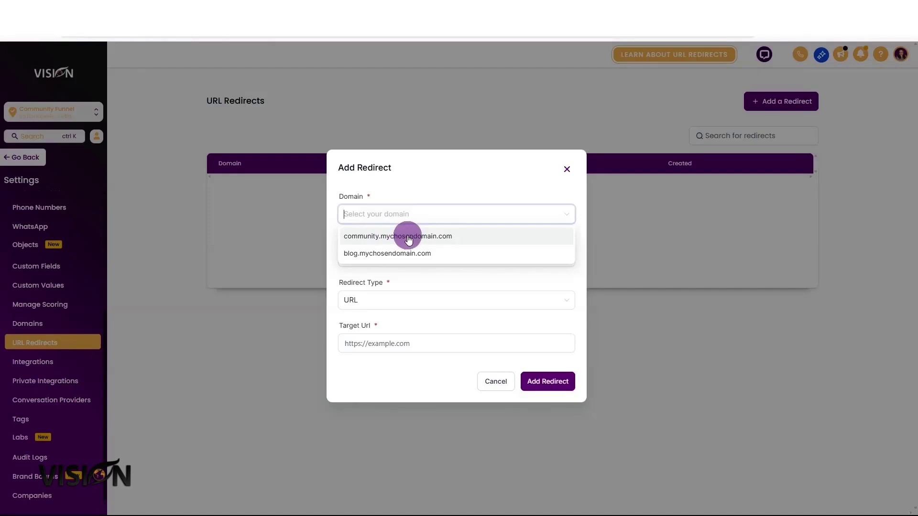
click(409, 237)
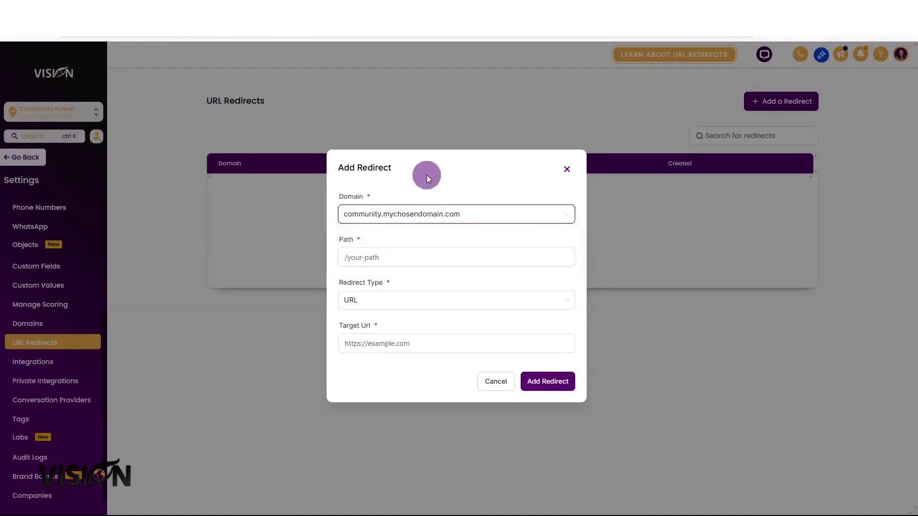
click(376, 258)
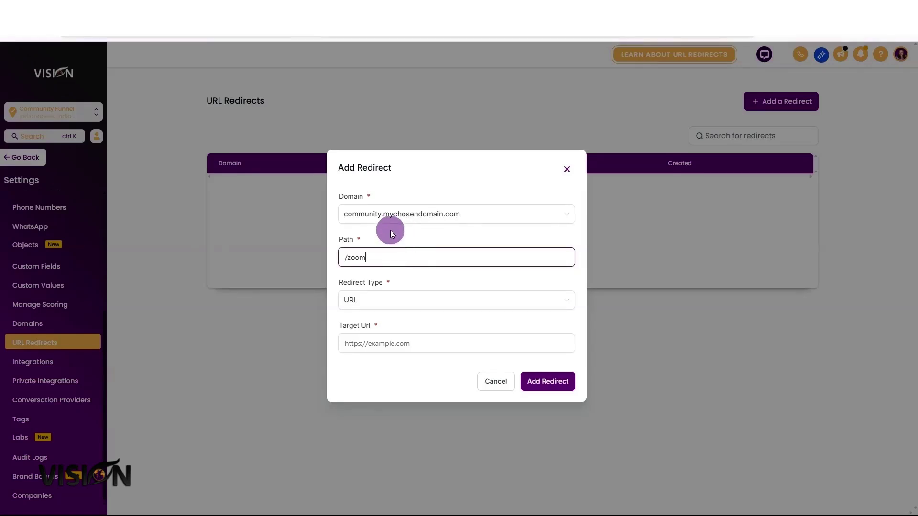
click(398, 344)
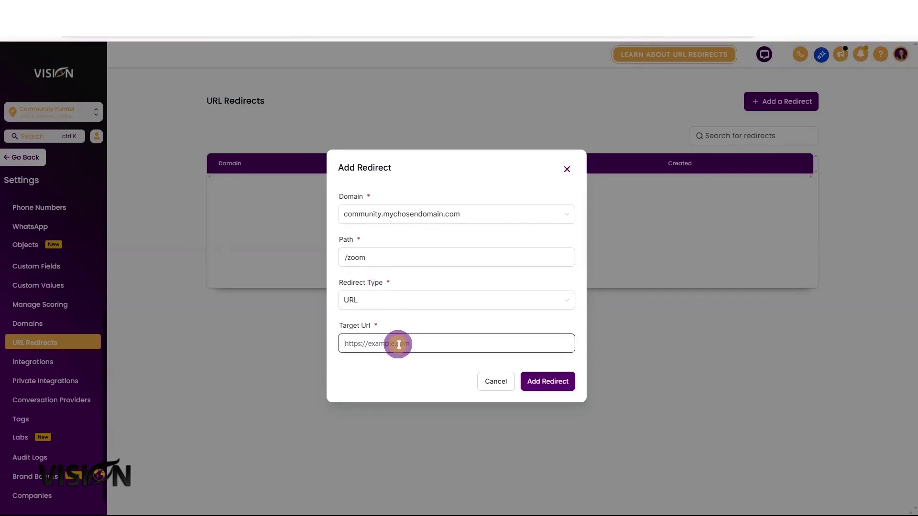
key(ctrl+v)
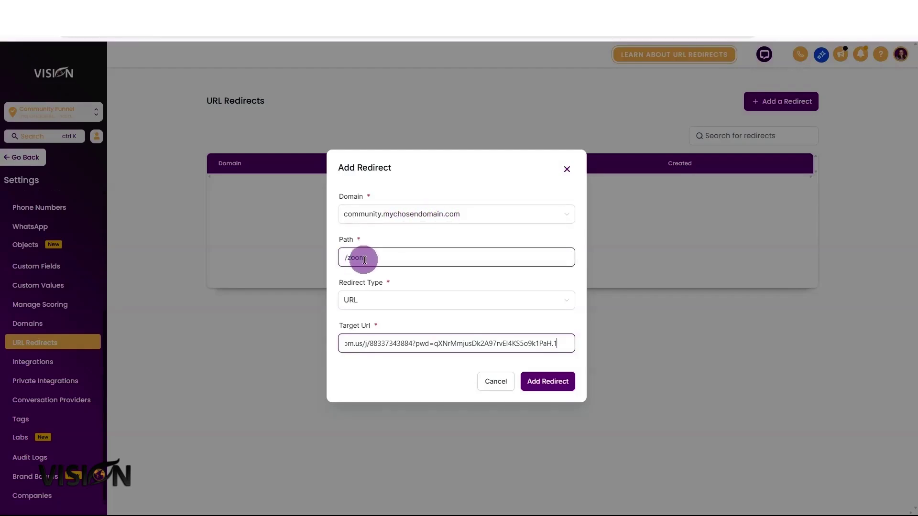
click(547, 381)
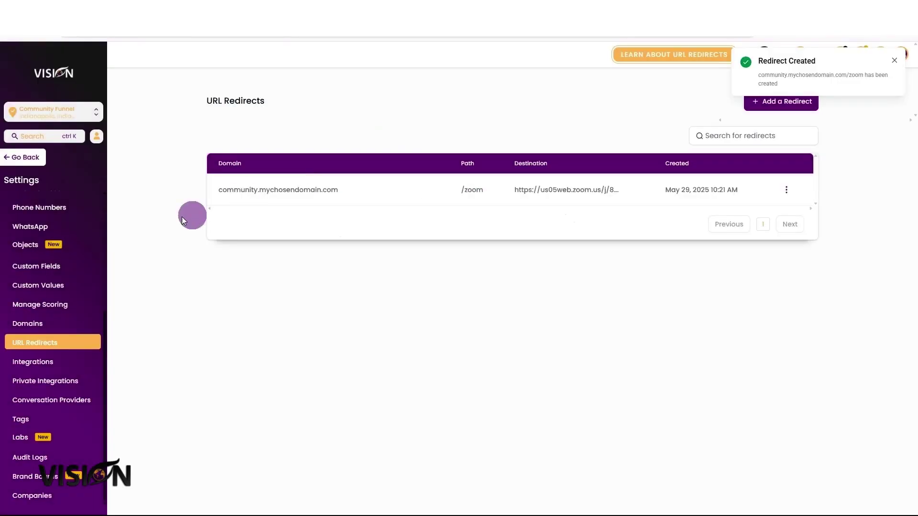
Step: Copy the new redirect's domain and path, and open the events calendar of the Demo community group
drag(216, 188, 489, 181)
key(ctrl+c)
click(18, 160)
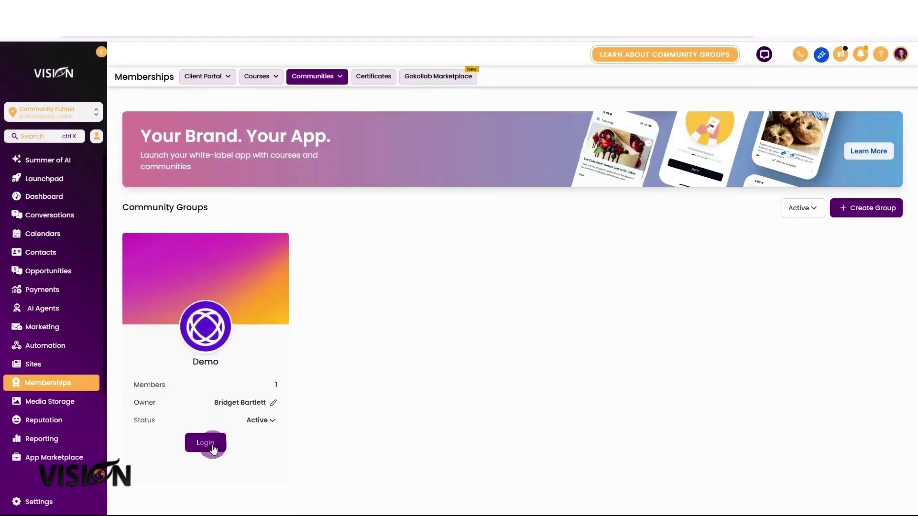
click(214, 449)
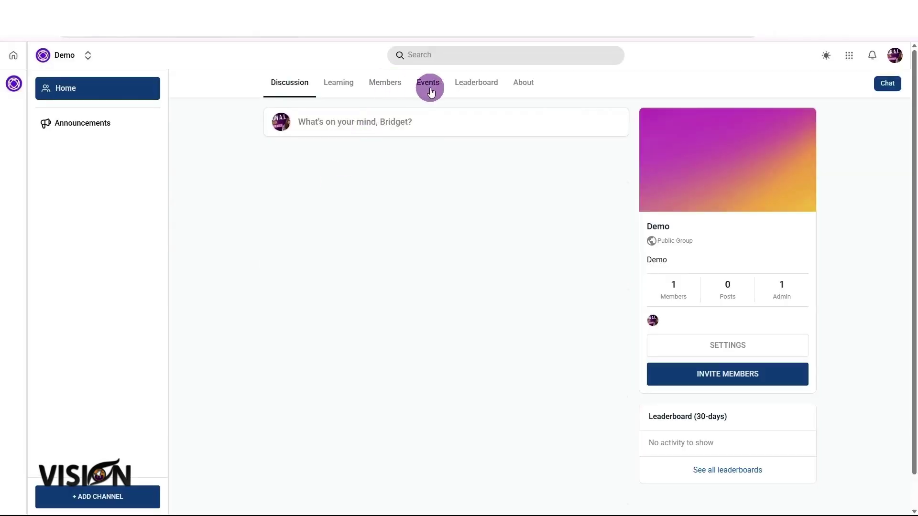
click(428, 86)
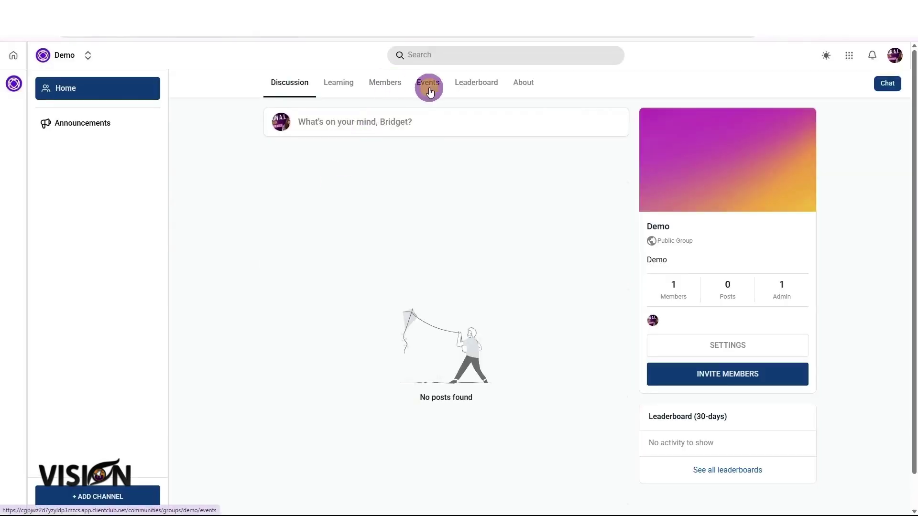
Step: Create a new community event with the title Open Office Hours
click(781, 127)
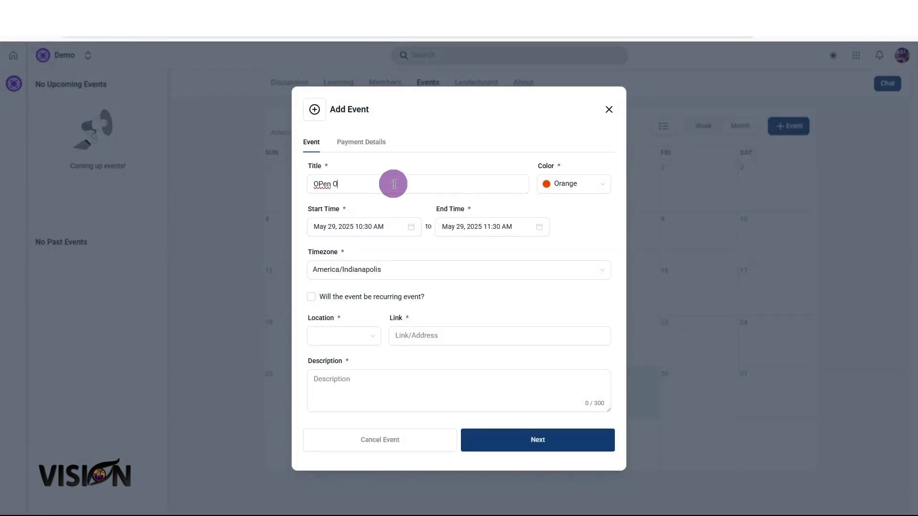
key(BackSpace)
key(BackSpace)
key(BackSpace)
key(BackSpace)
key(BackSpace)
text(pen Office Hours)
Step: Set the event to start on Jun 2, 2025 at 11:00 AM and end at 12:00 PM that day
click(379, 228)
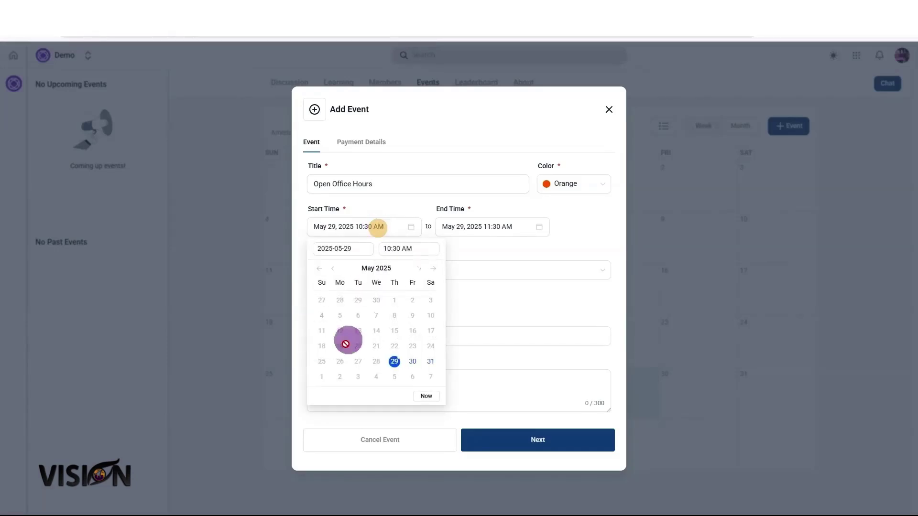
click(419, 271)
click(340, 315)
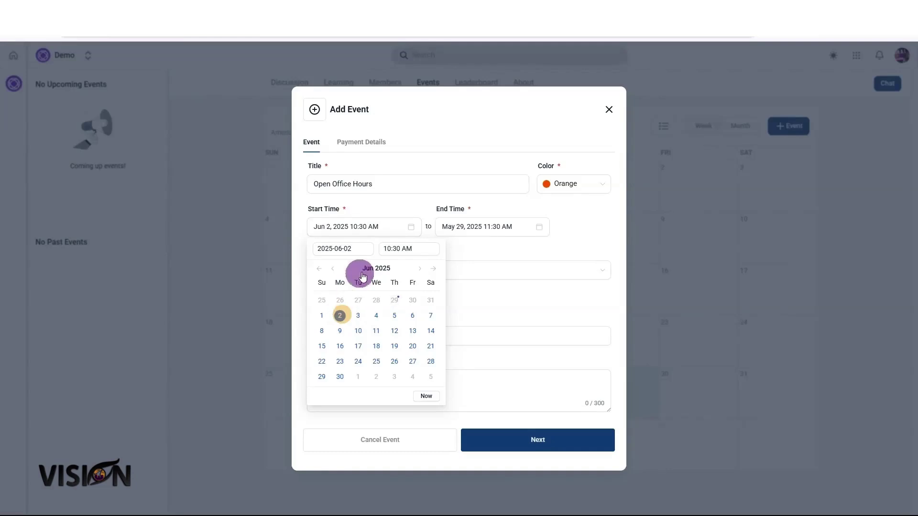
click(406, 243)
click(390, 282)
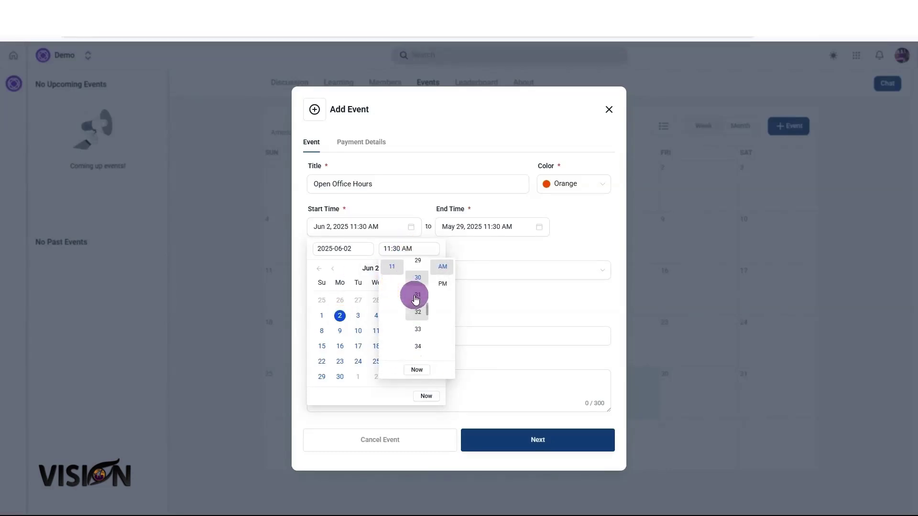
click(510, 226)
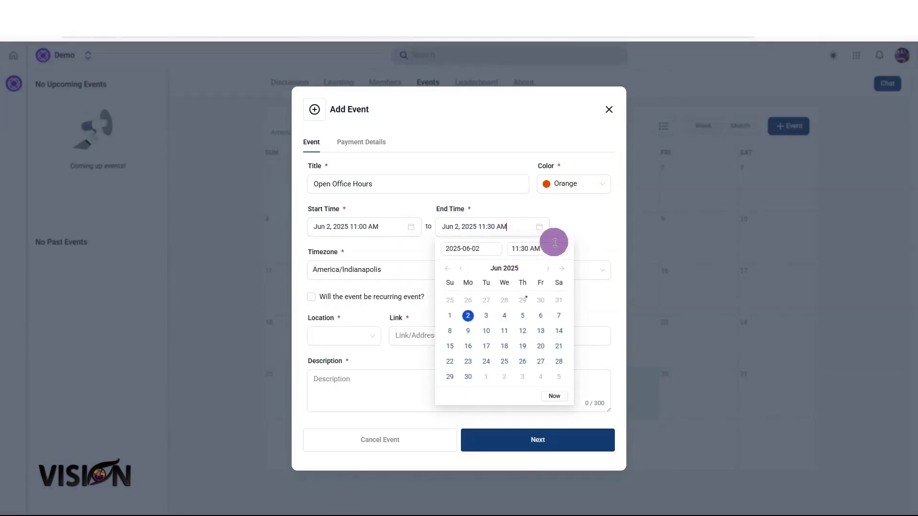
click(553, 246)
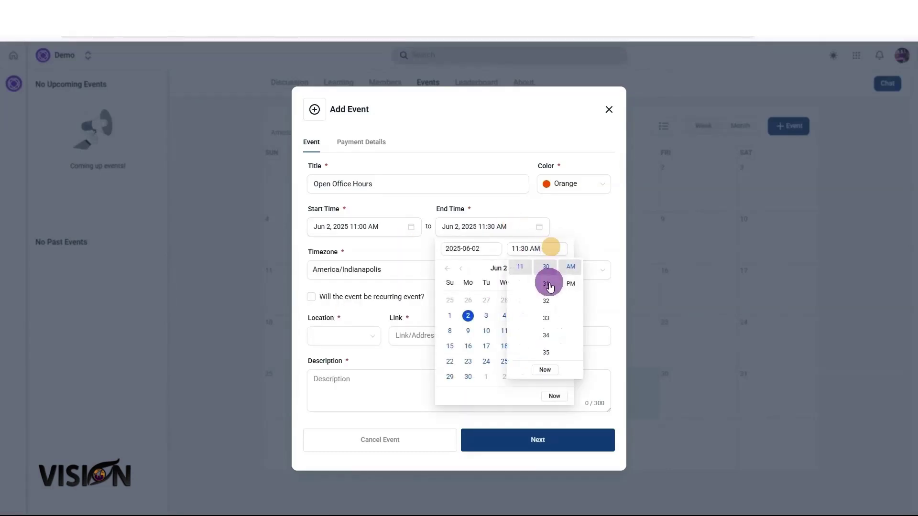
click(520, 283)
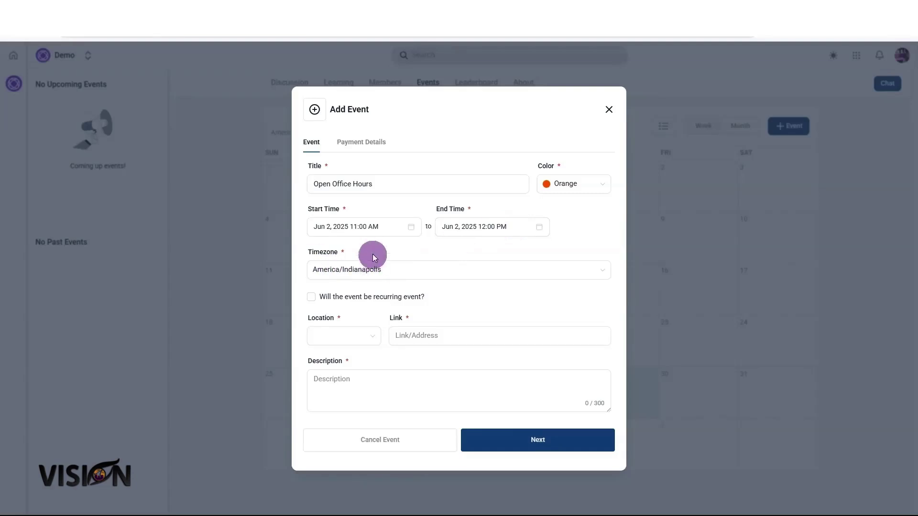
Step: Make the event recur weekly, adding Tuesday, Wednesday, Thursday and Friday to Monday, and set it to never end
click(311, 297)
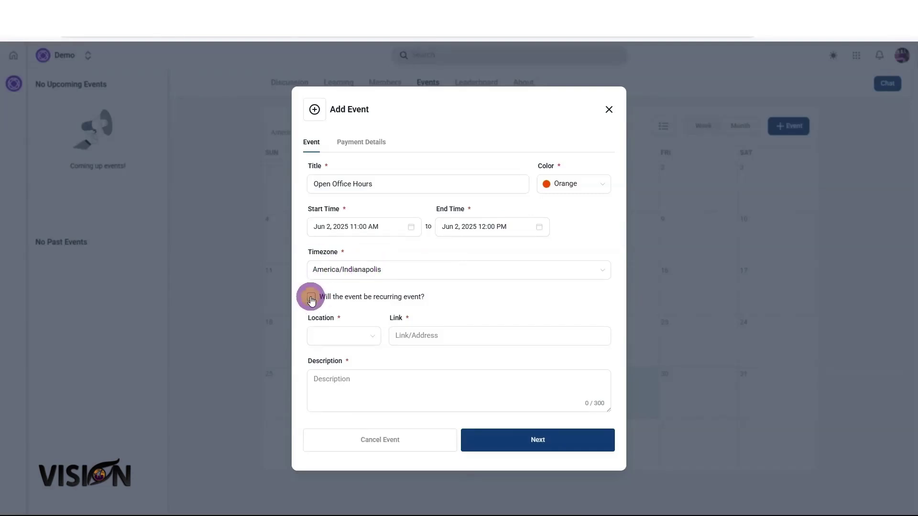
scroll(403, 312, down, 3)
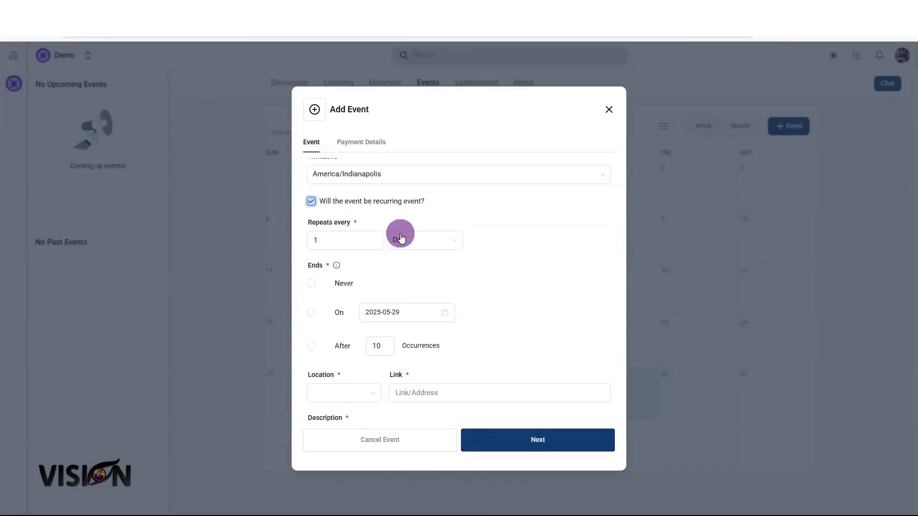
click(402, 240)
click(404, 279)
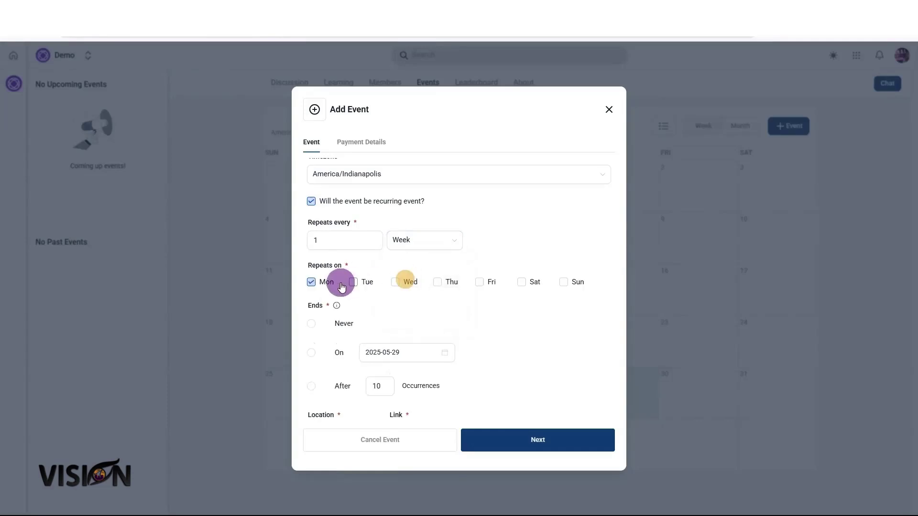
click(352, 283)
click(395, 283)
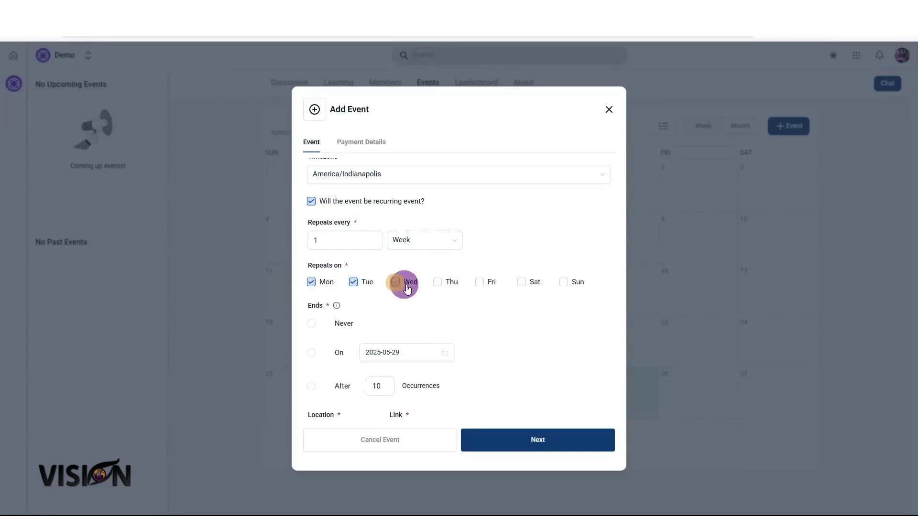
click(438, 283)
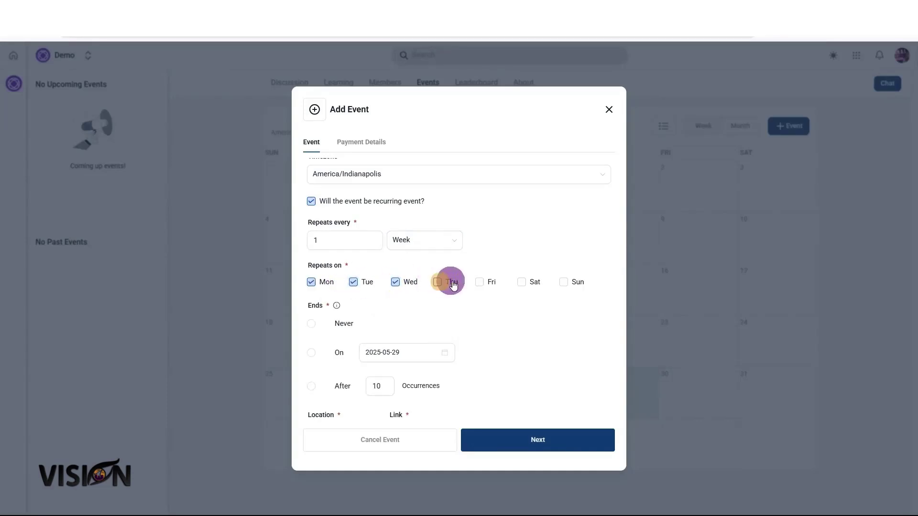
click(480, 281)
scroll(483, 251, down, 2)
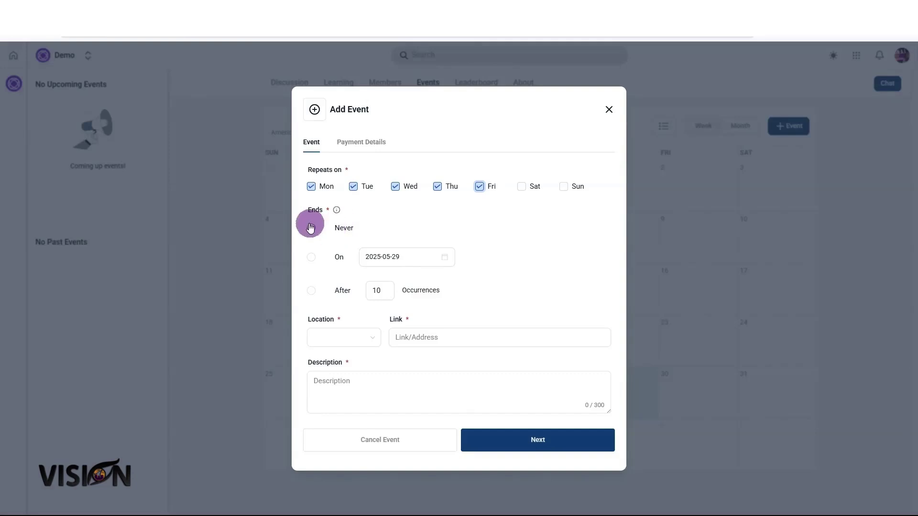
click(313, 230)
scroll(493, 244, down, 1)
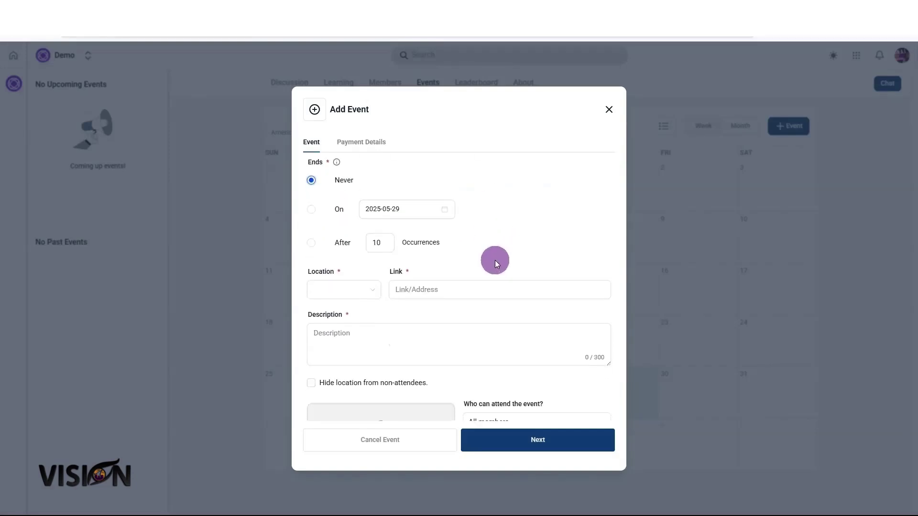
click(366, 291)
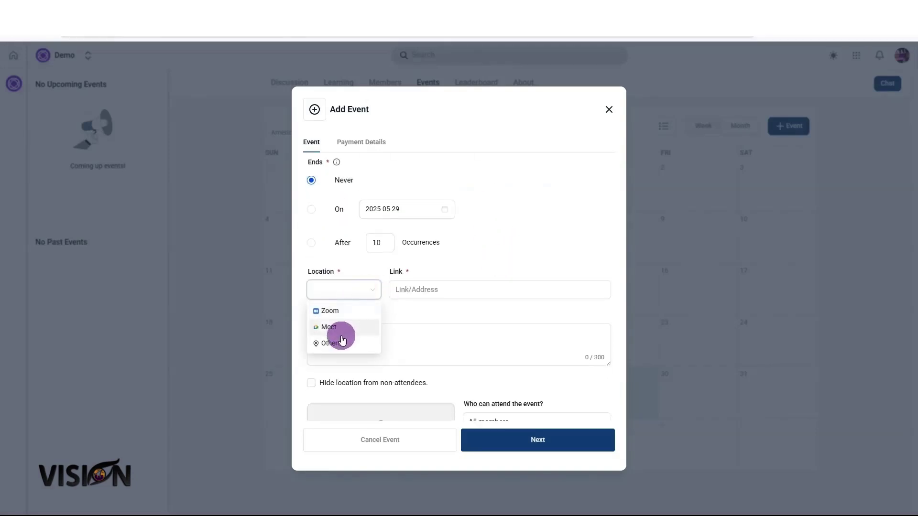
click(344, 318)
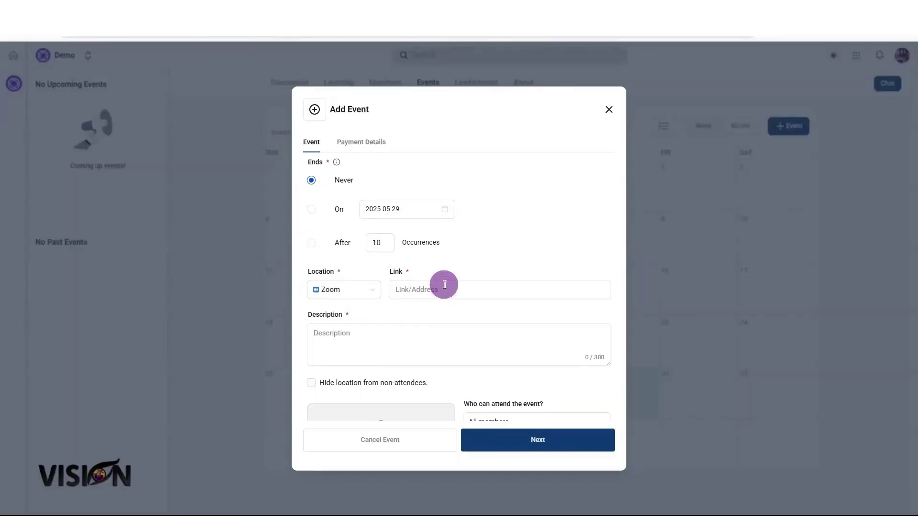
click(444, 289)
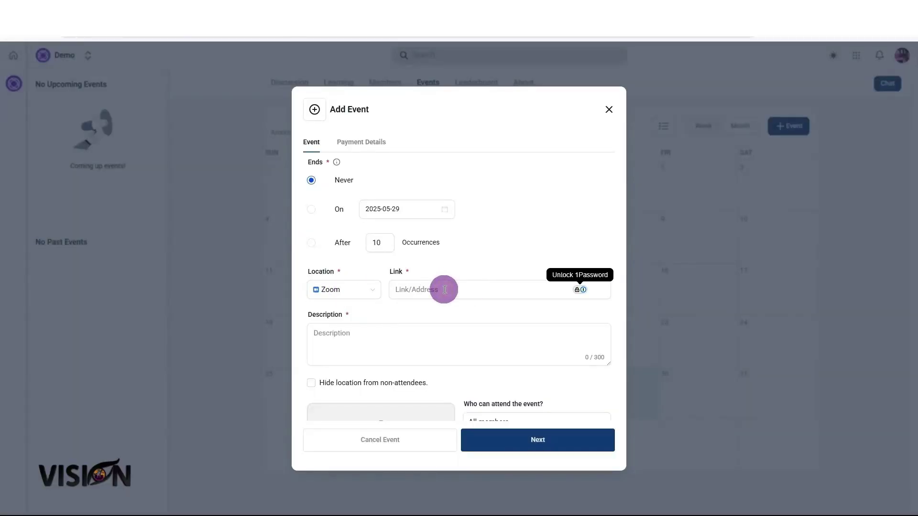
key(ctrl+v)
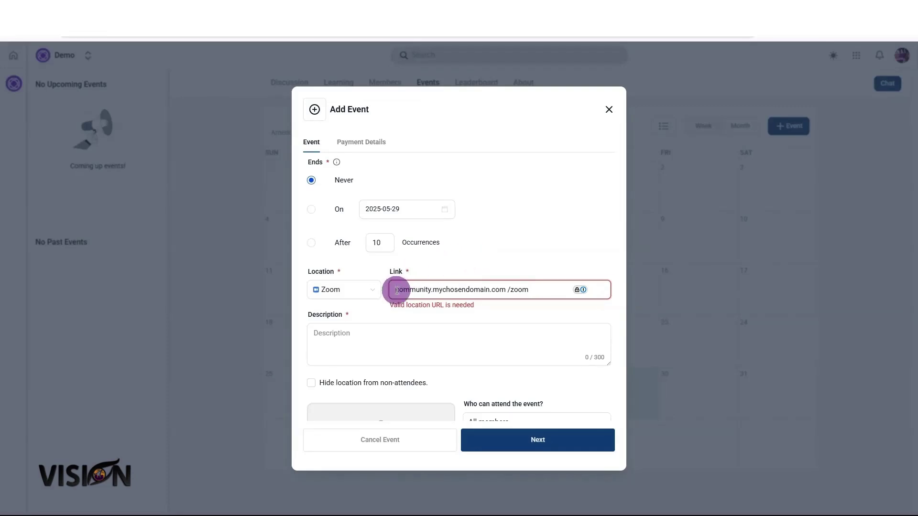
text(https:/)
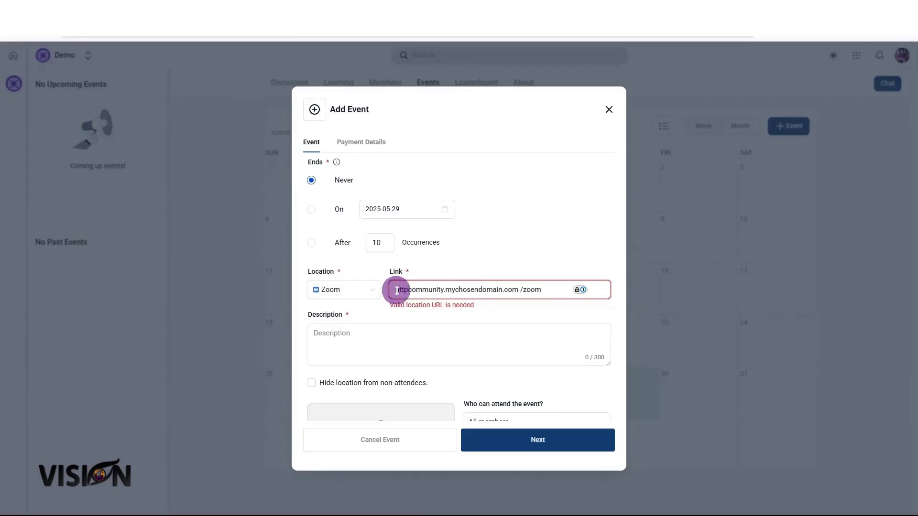
text(/)
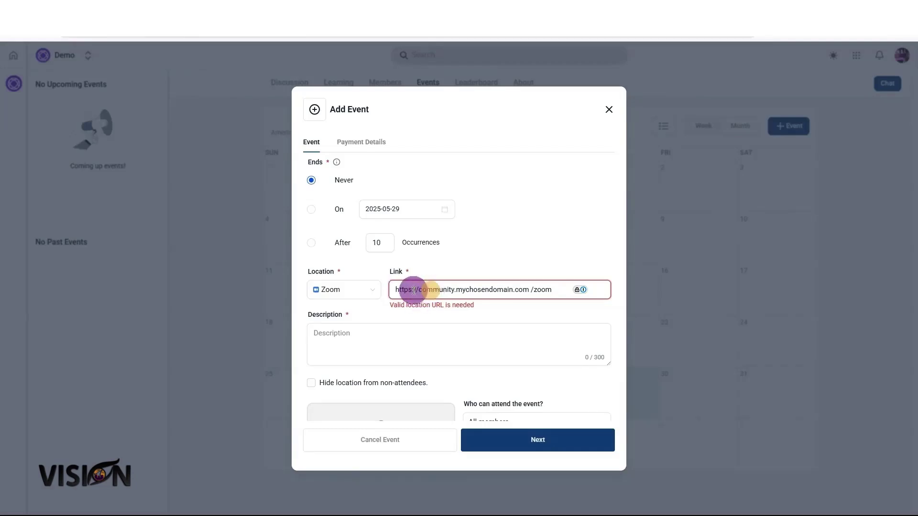
drag(395, 290, 532, 291)
click(533, 297)
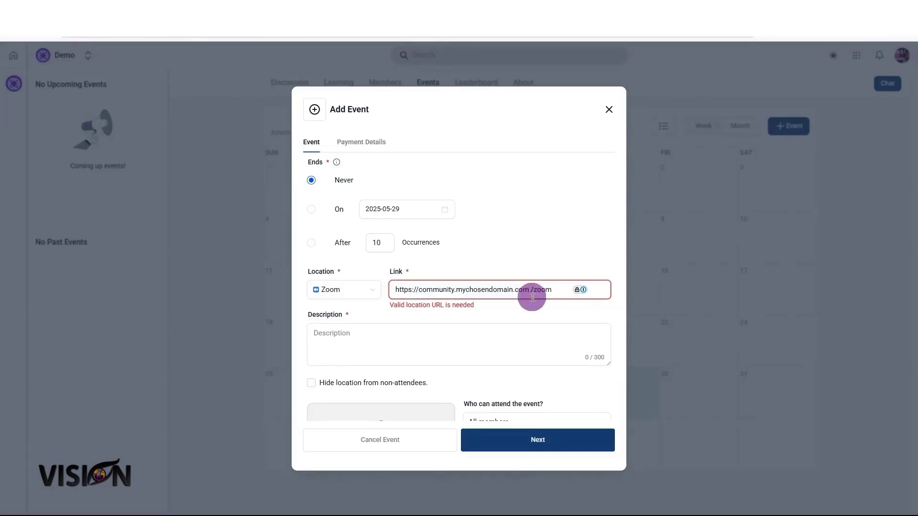
key(BackSpace)
Step: Test the event's /zoom redirect link in a new browser tab and return to the event form
drag(560, 292, 357, 119)
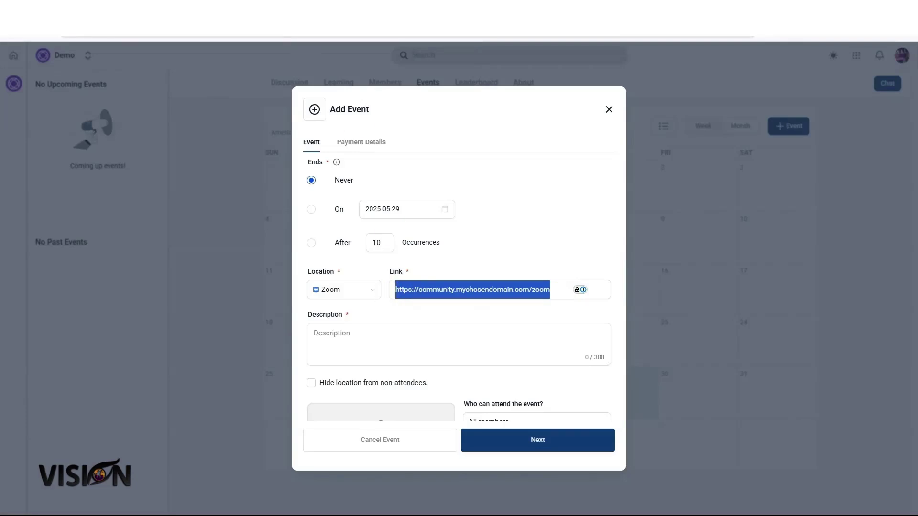
click(252, 33)
click(257, 29)
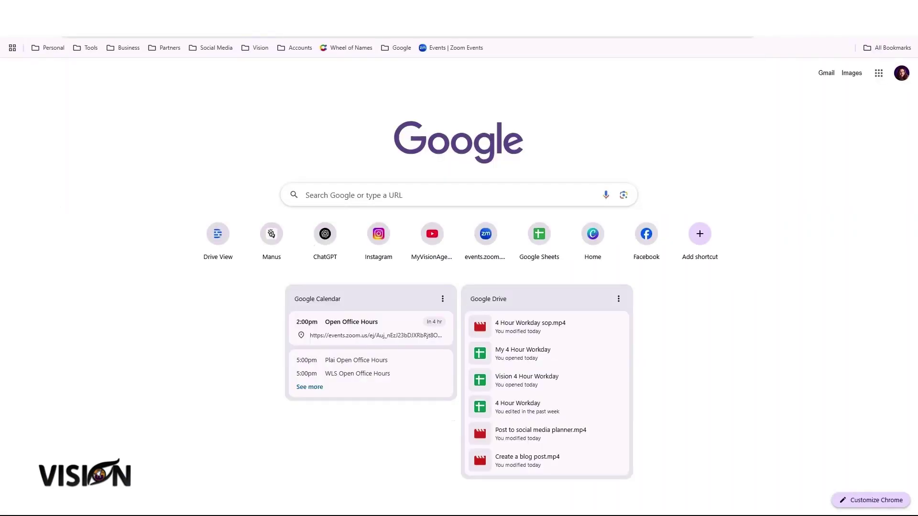
click(248, 29)
click(167, 29)
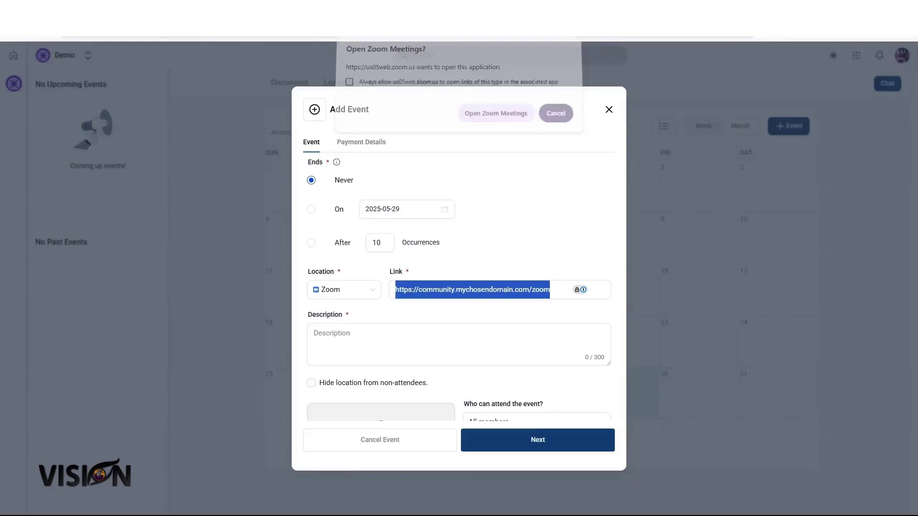
Step: Return to the event form and enter "this is a test" as the event description
click(245, 187)
click(362, 334)
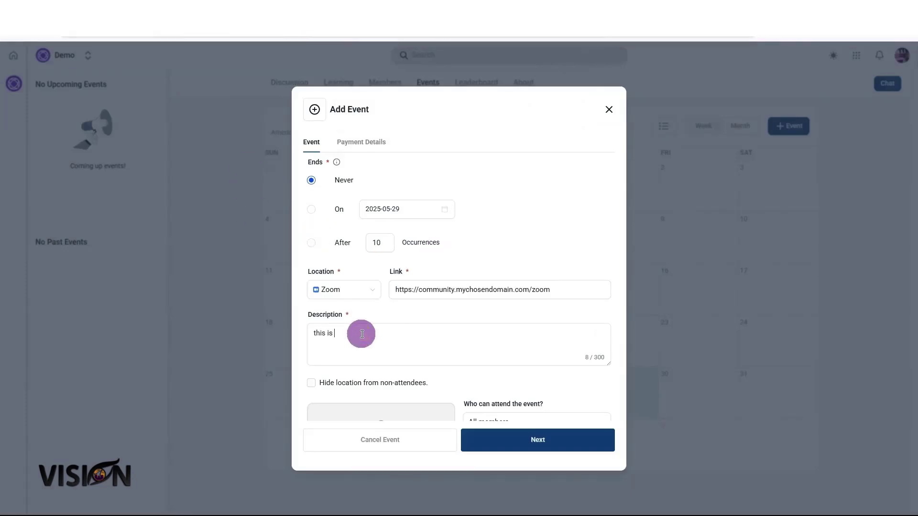
text(this is a test)
Step: Turn off the 1-day-before email reminder for attendees and create the event as a free event
scroll(378, 342, down, 2)
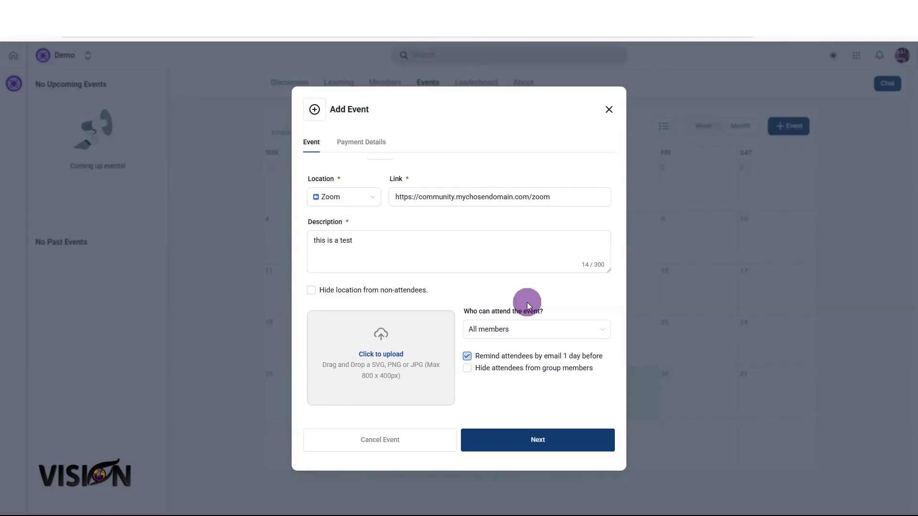
click(467, 357)
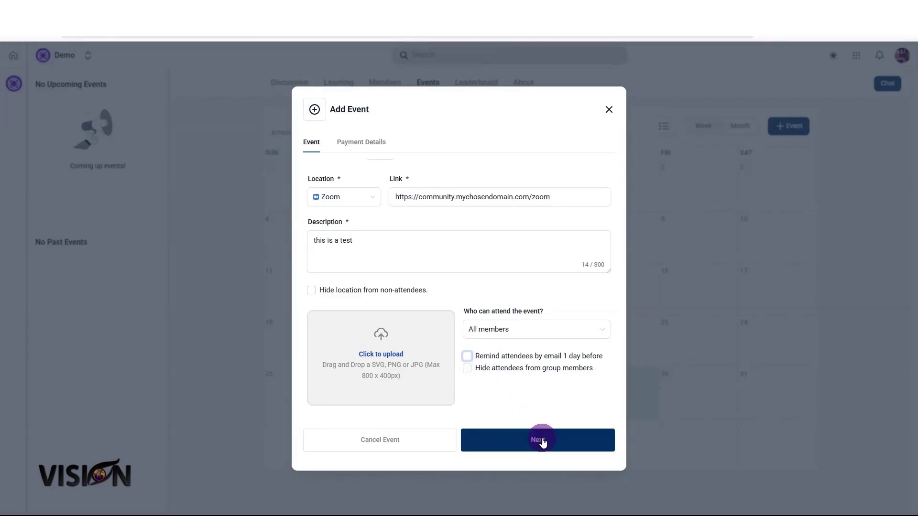
click(543, 440)
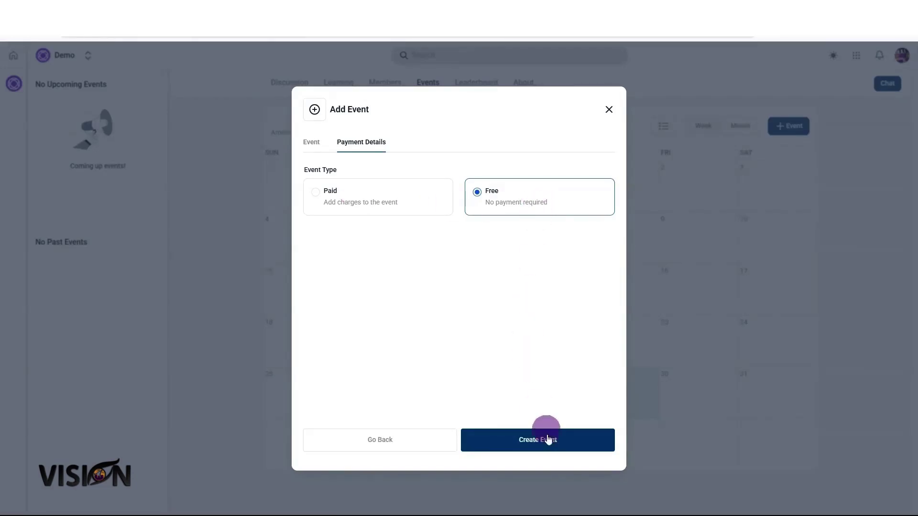
click(548, 443)
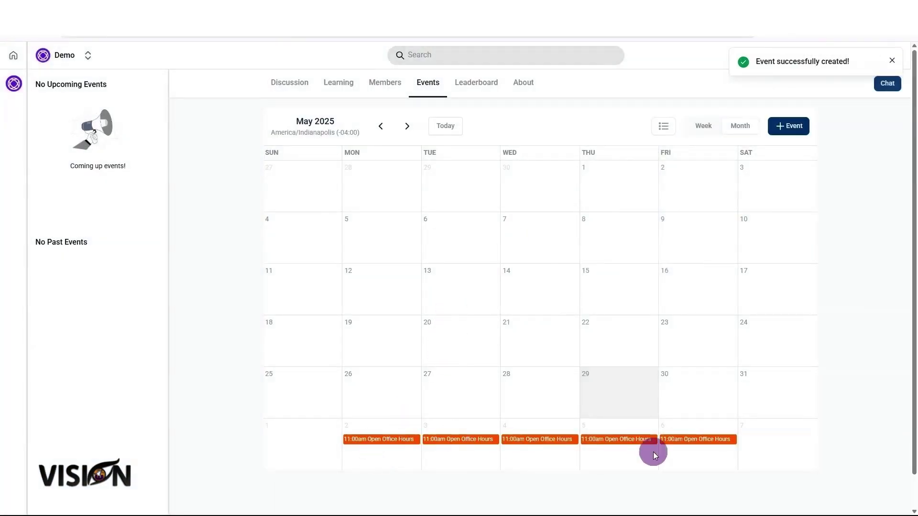
Step: Browse the events calendar month by month from May to September 2025 to check the recurring Open Office Hours entries
click(408, 126)
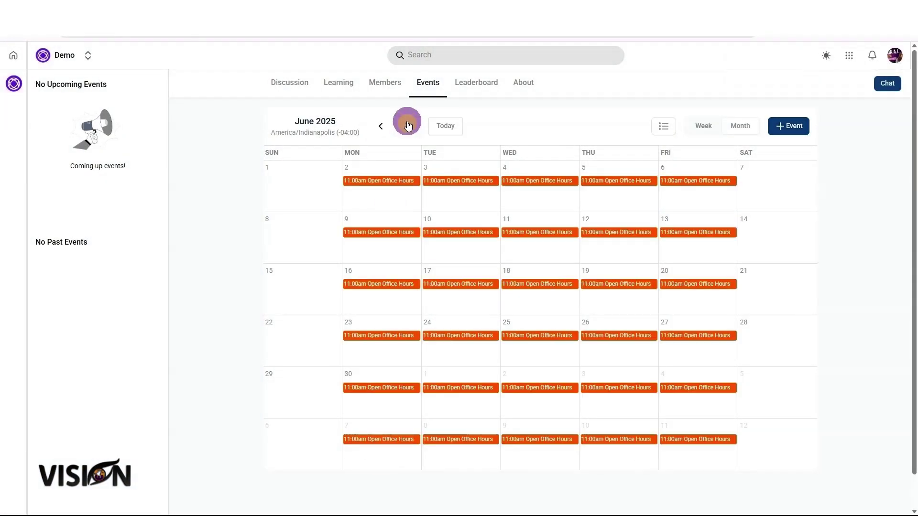
click(408, 126)
click(408, 126)
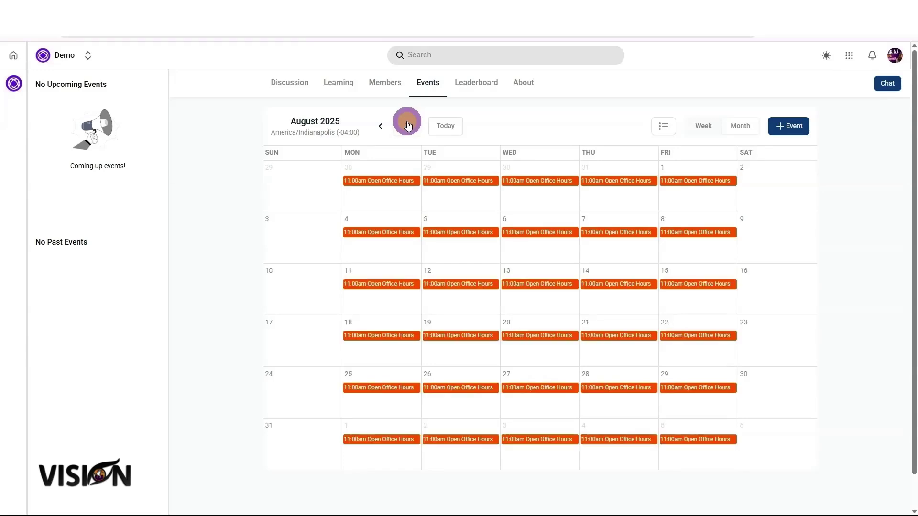
click(408, 126)
Step: View the Open Office Hours occurrence on Sep 1, 2025, test its Zoom link, and close the details
click(391, 181)
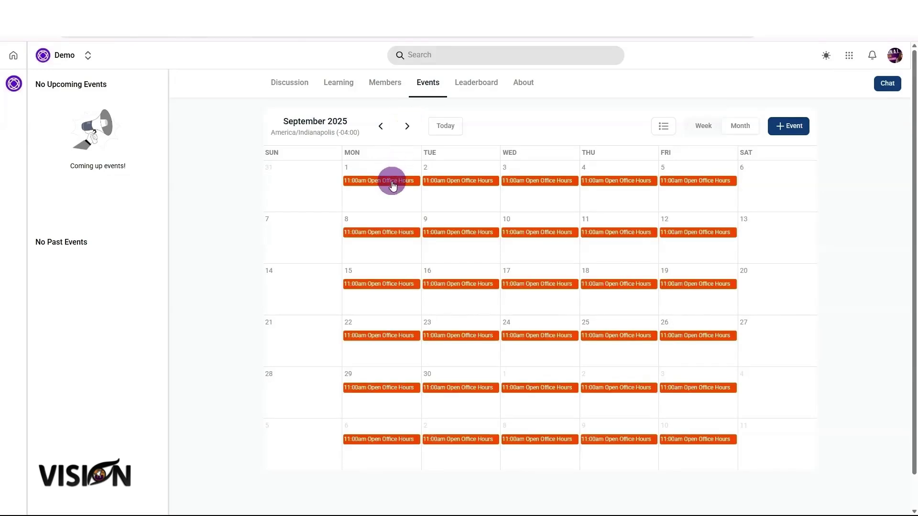
click(409, 259)
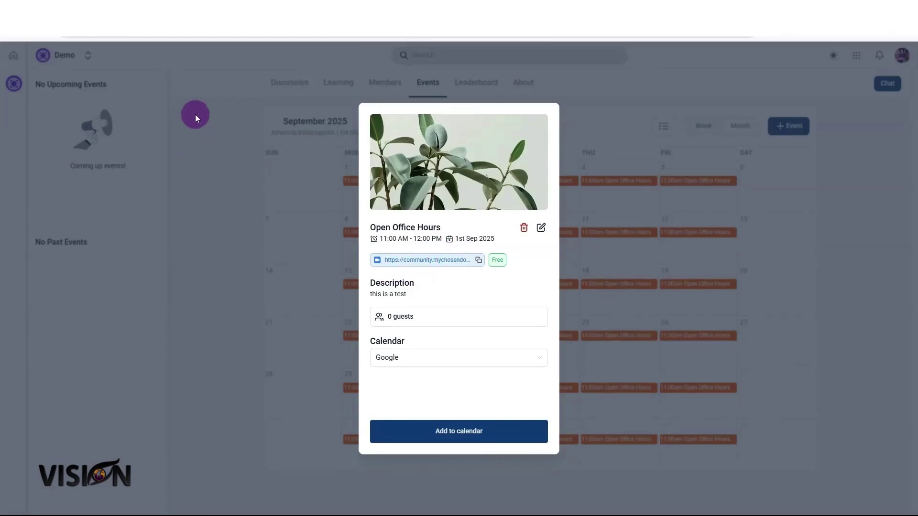
click(183, 234)
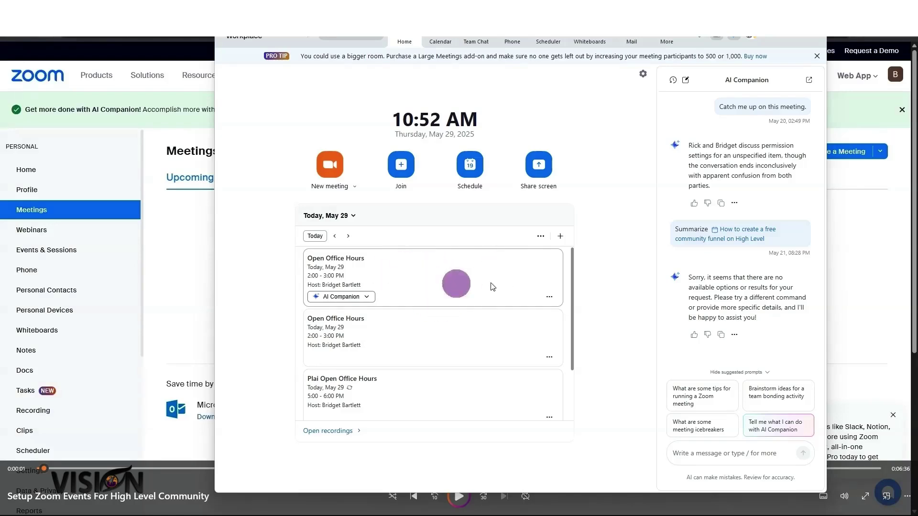
Step: In the Zoom desktop app, check the details of the first Open Office Hours meeting and start a new meeting
click(518, 275)
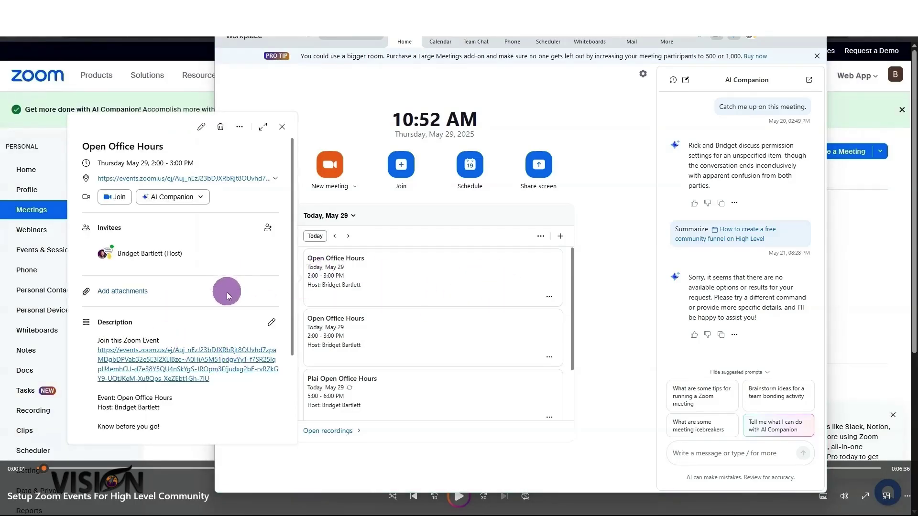
click(604, 119)
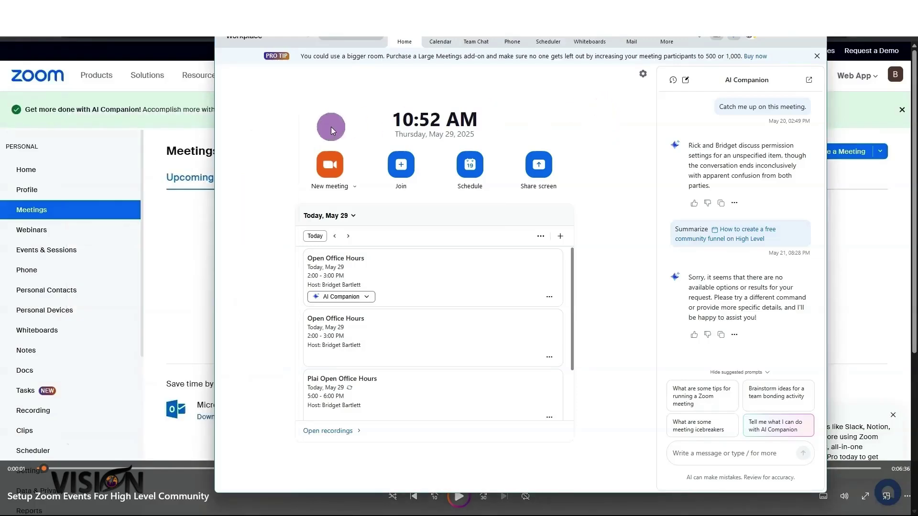
click(327, 172)
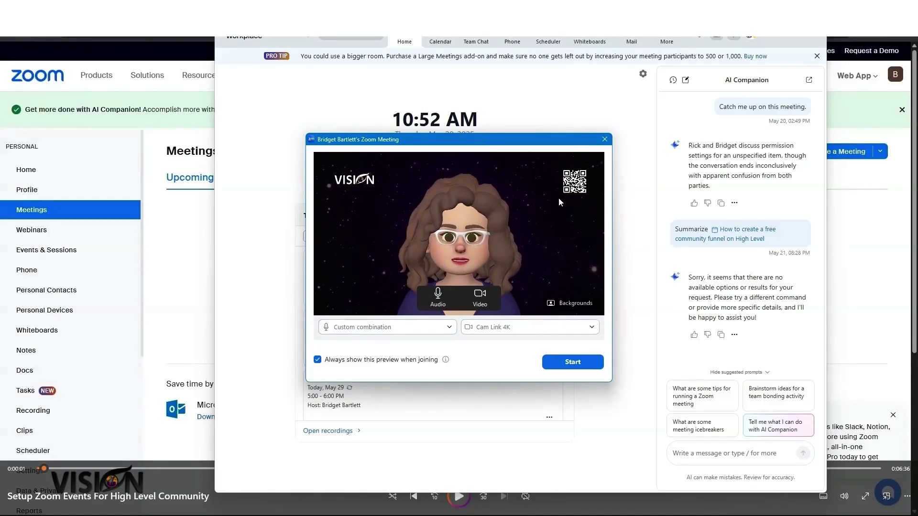
click(585, 362)
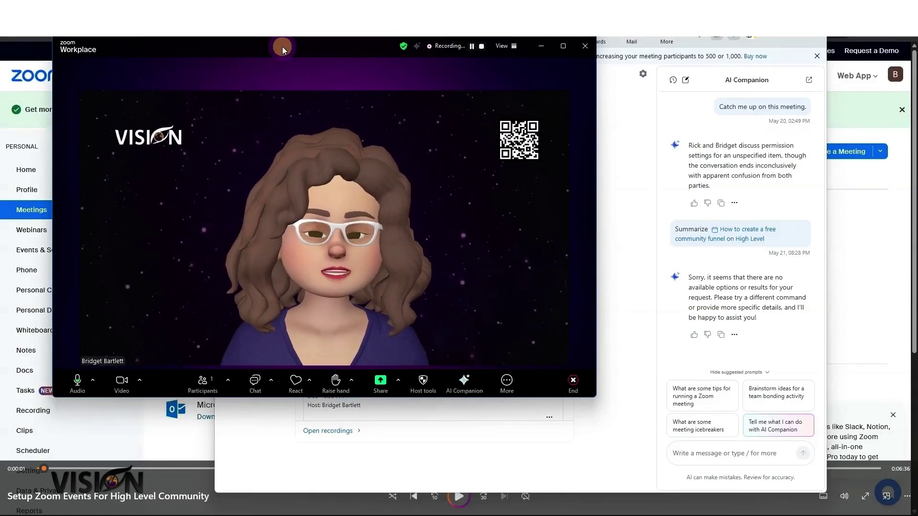
Step: Open the participants and chat windows, arrange them beside the enlarged meeting window, and close both again
drag(282, 46, 274, 40)
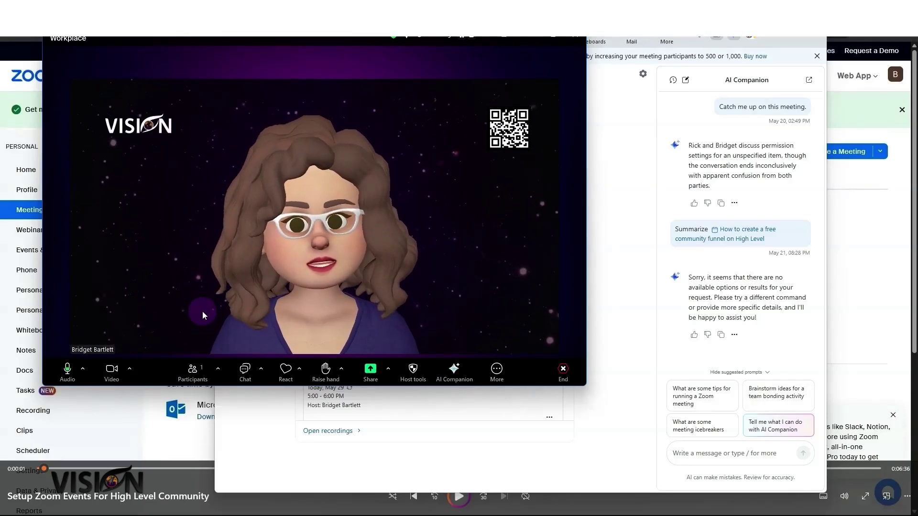
click(192, 370)
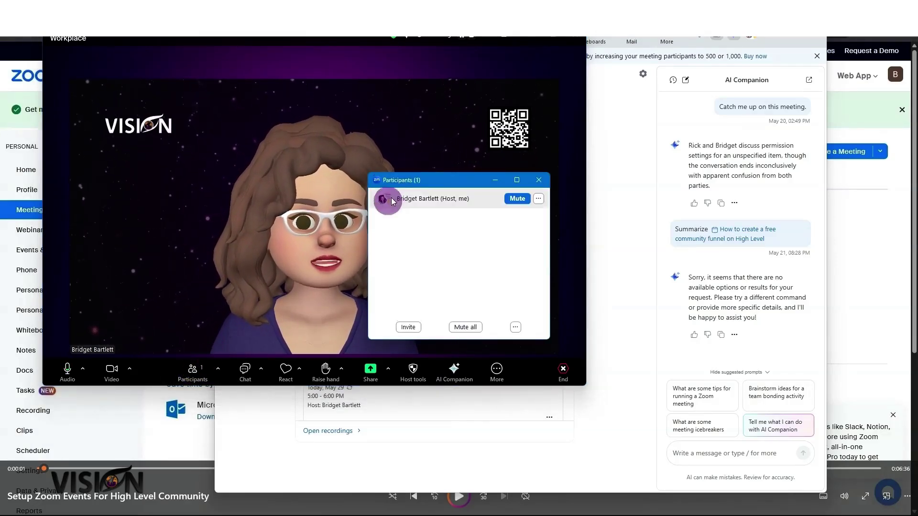
drag(435, 180, 661, 39)
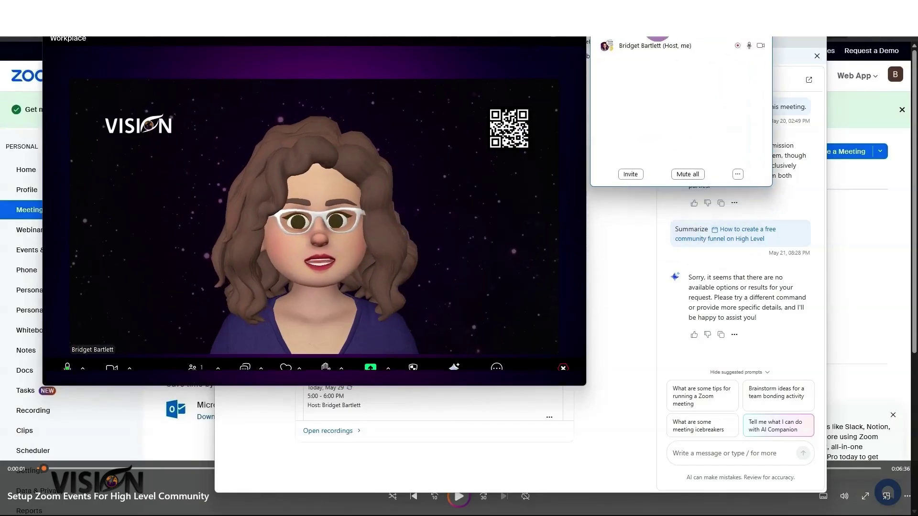
click(245, 370)
drag(436, 154, 659, 214)
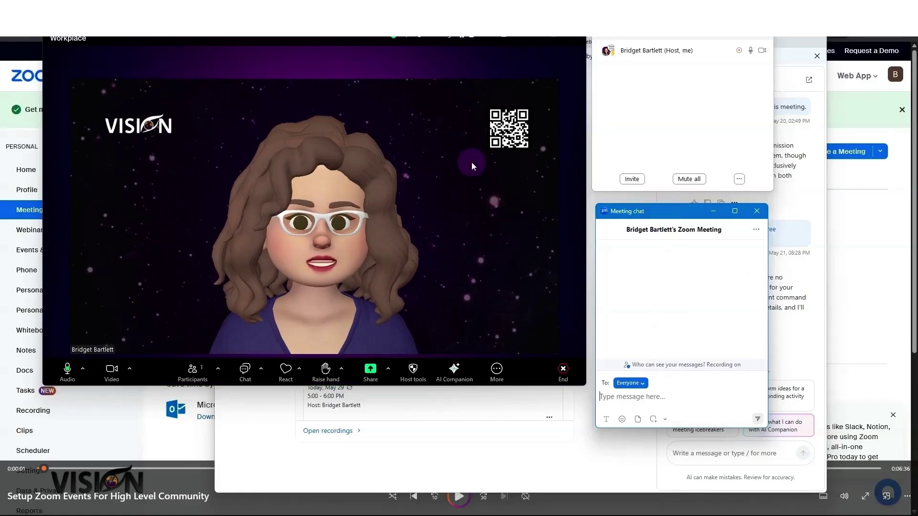
drag(282, 63, 274, 36)
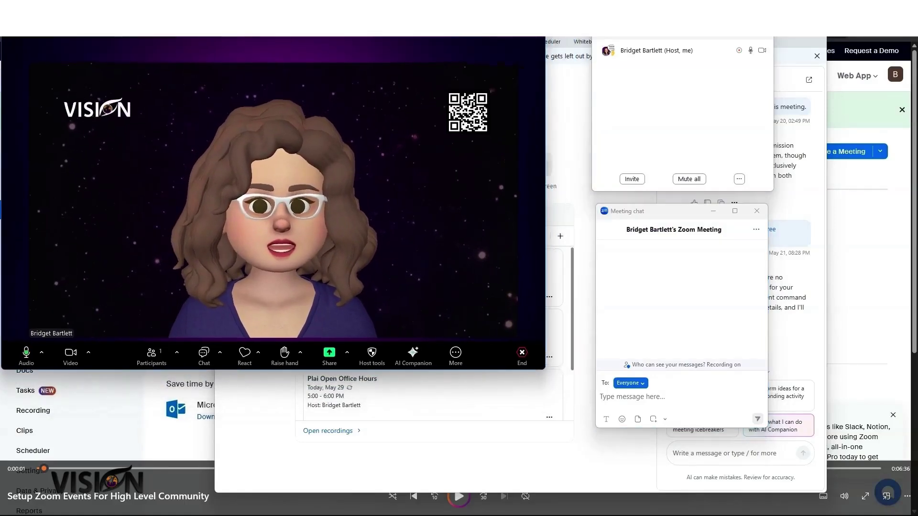
drag(488, 373, 487, 414)
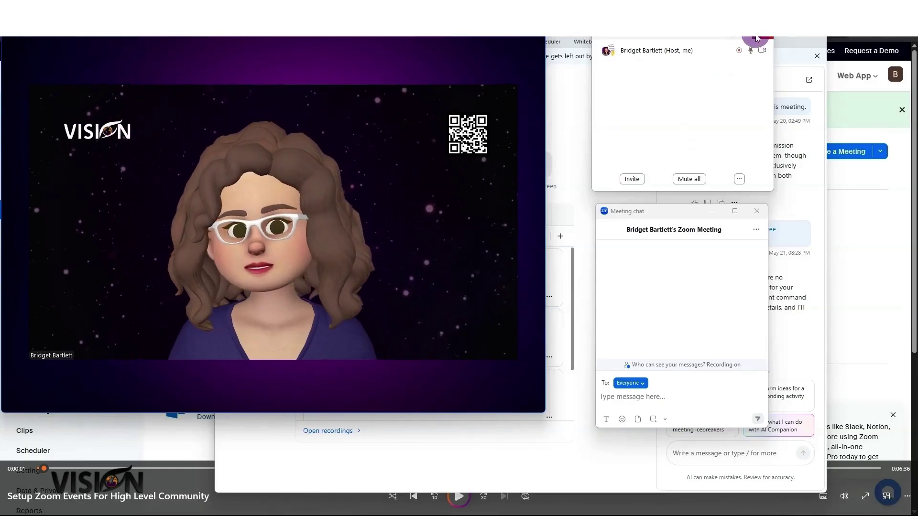
click(667, 37)
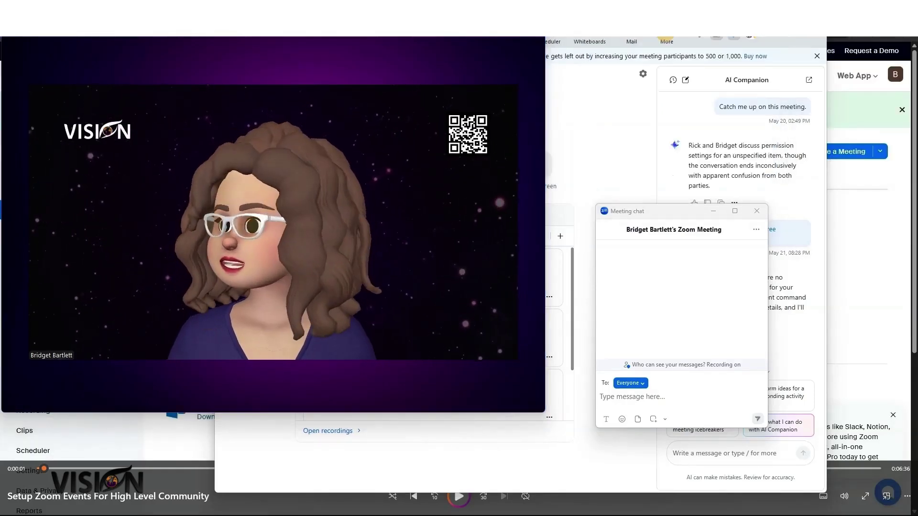
click(667, 207)
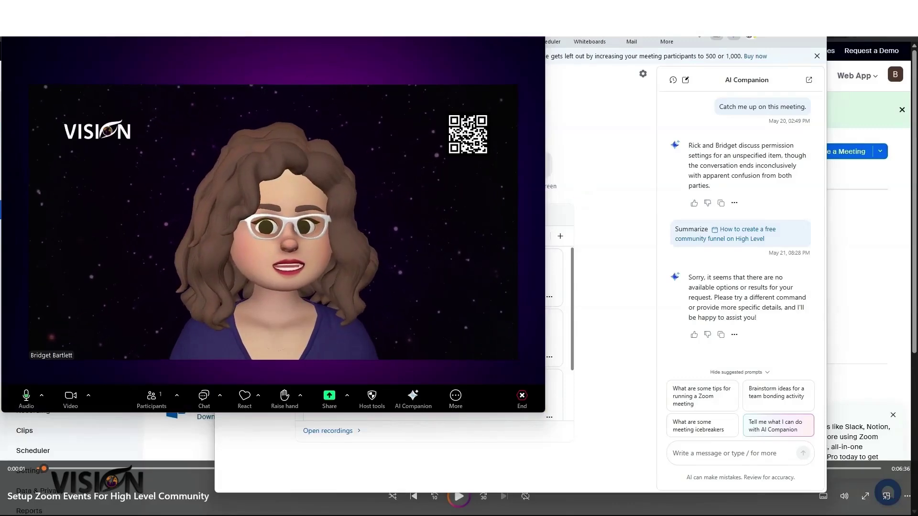
Step: Reposition the meeting window and share the Media Player window in the meeting
drag(281, 38, 397, 70)
click(478, 447)
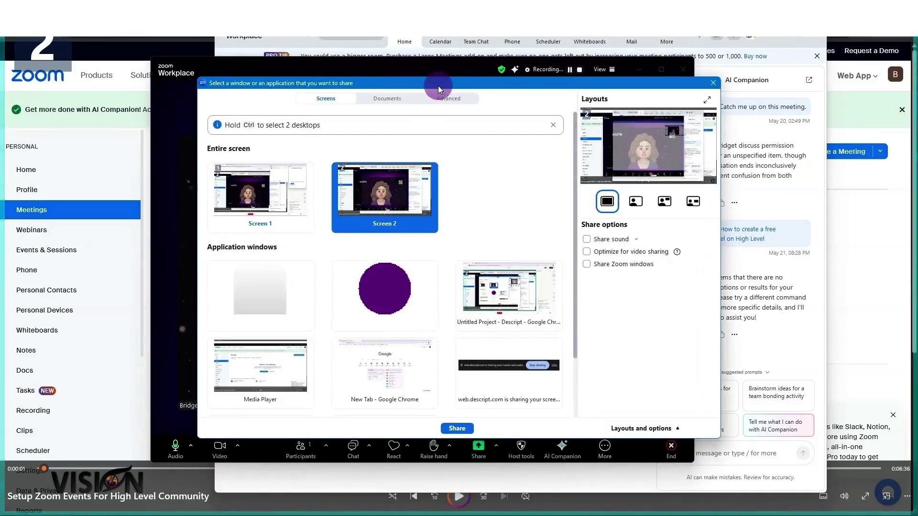
click(253, 364)
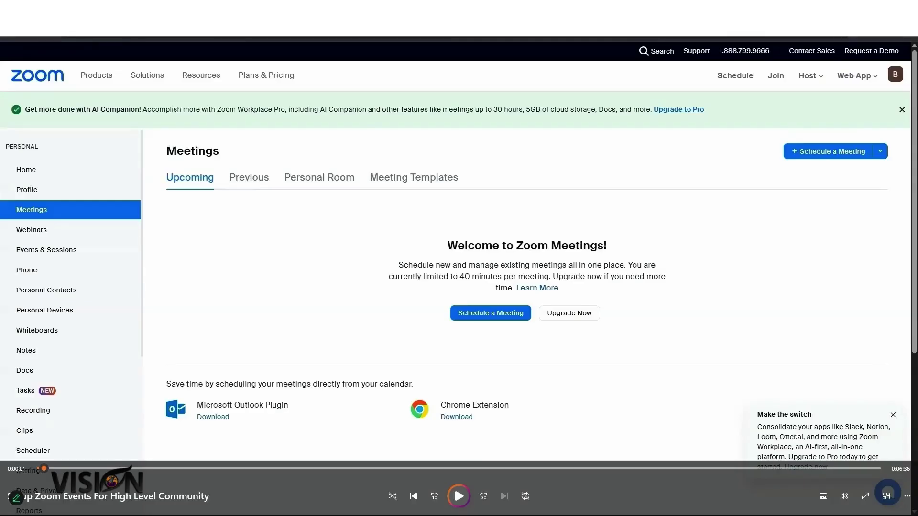
Step: Show the meeting window while screen sharing and hide it again
mouse_move(632, 100)
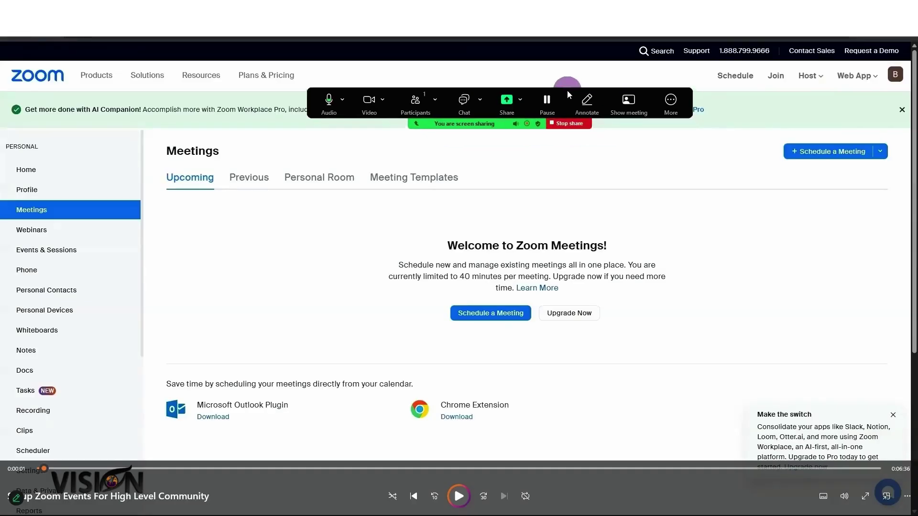
click(630, 107)
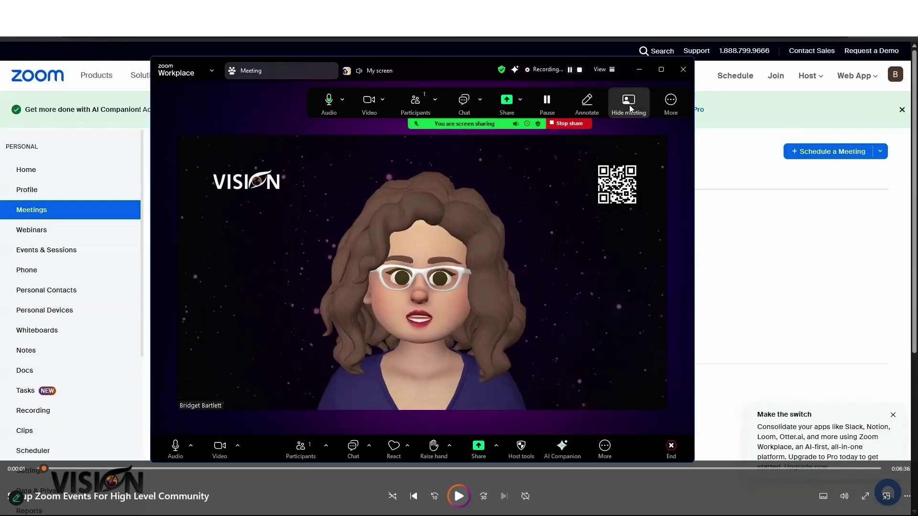
click(630, 108)
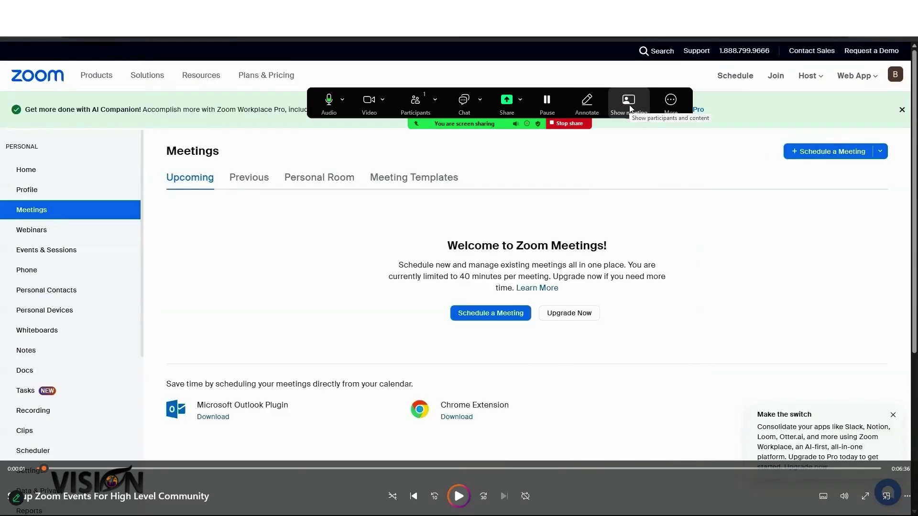
Step: Show the floating video panel during the screen share and hide it again
click(665, 102)
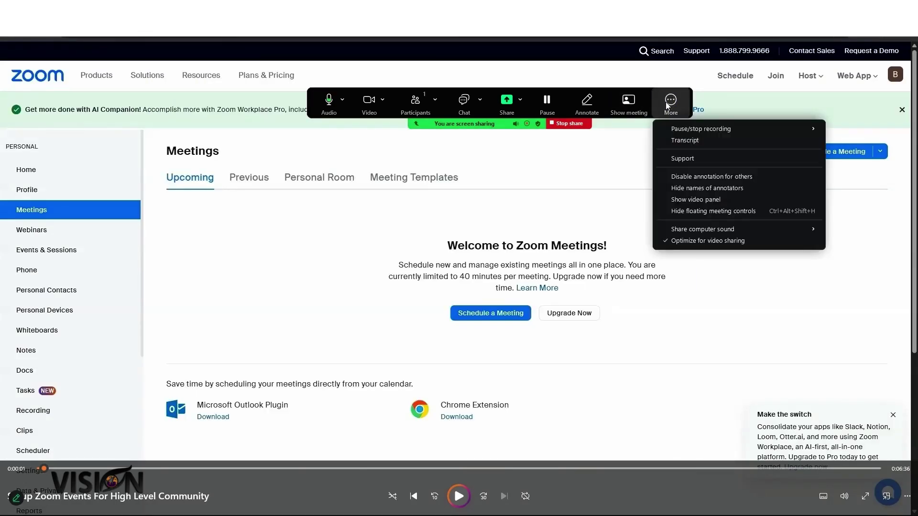
click(676, 200)
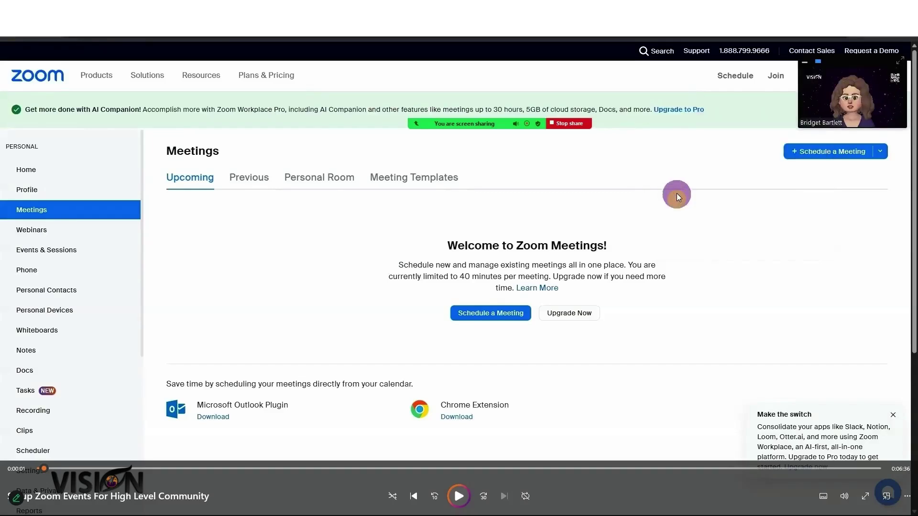
mouse_move(518, 121)
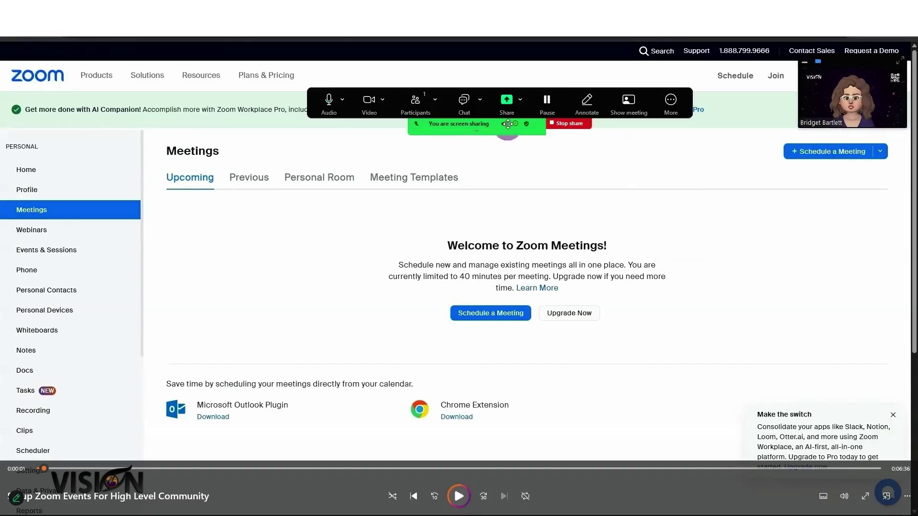
click(662, 98)
click(676, 201)
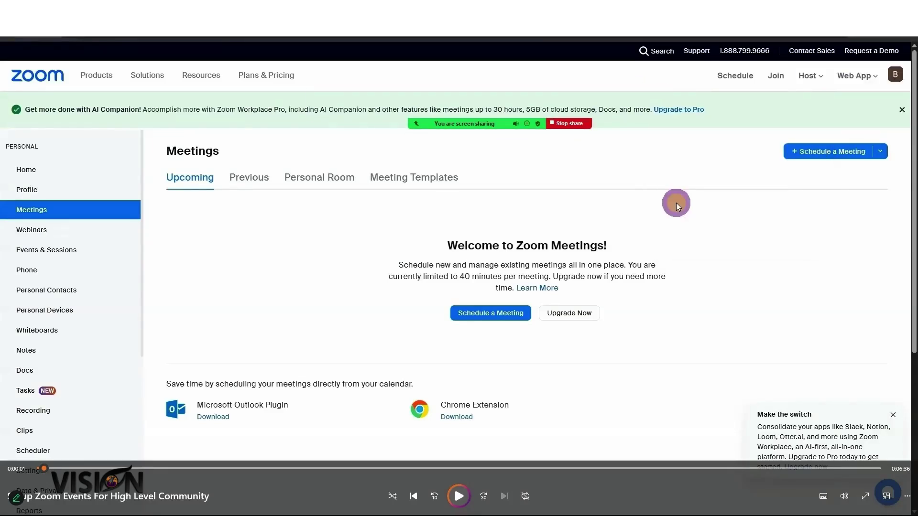
Step: Move the screen-sharing controls and the meeting window off the shared screen, and play the video in Media Player
mouse_move(463, 133)
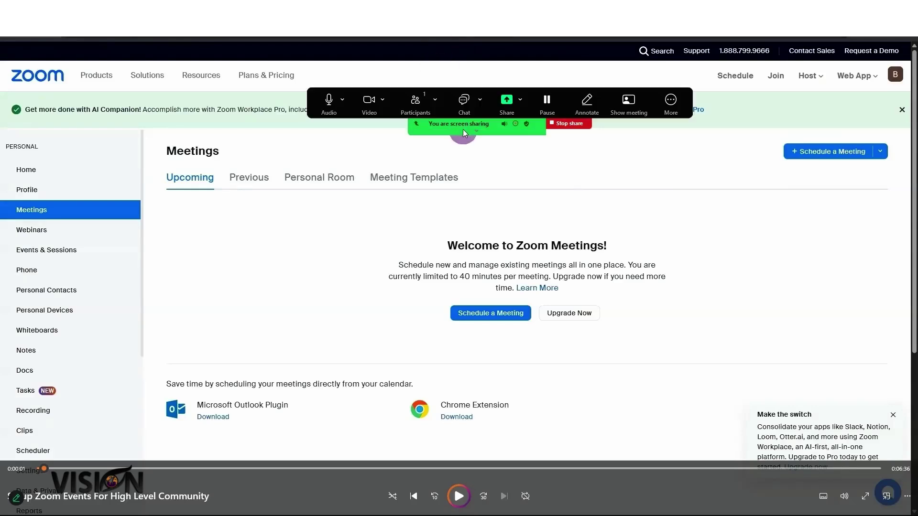
drag(454, 122, 917, 125)
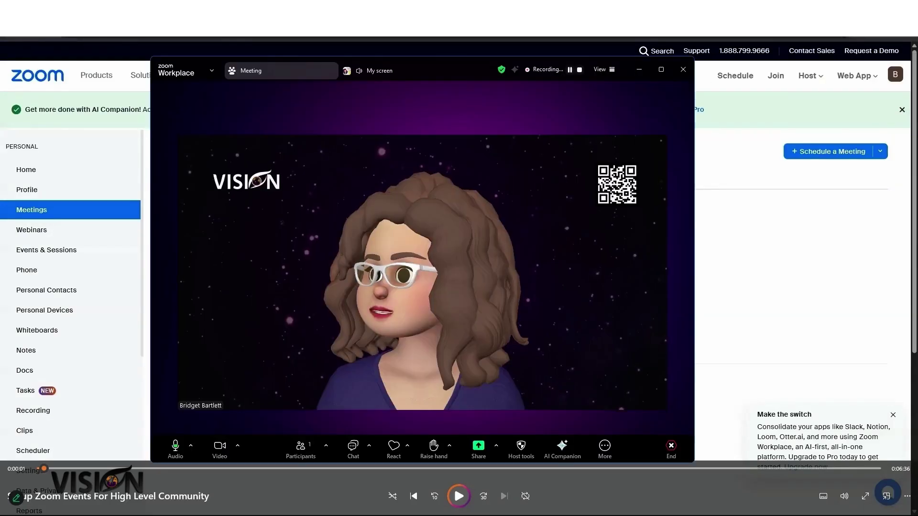
click(418, 65)
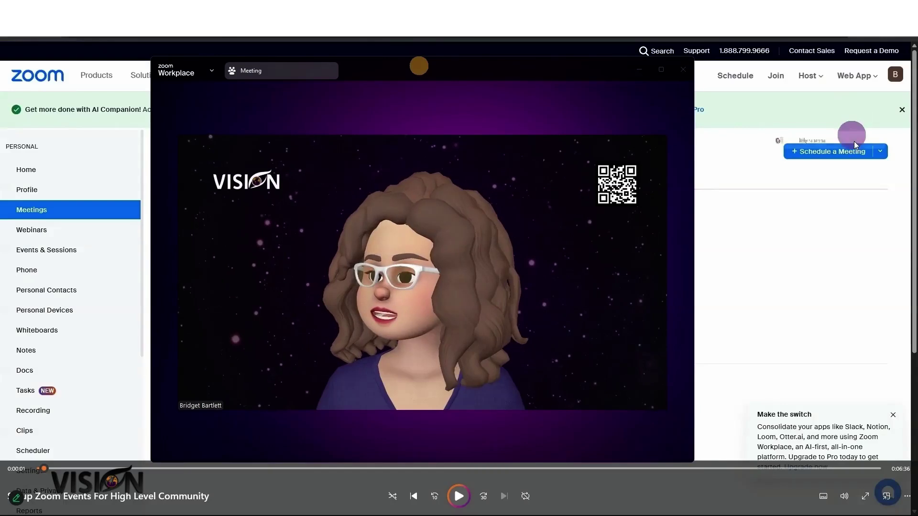
click(411, 65)
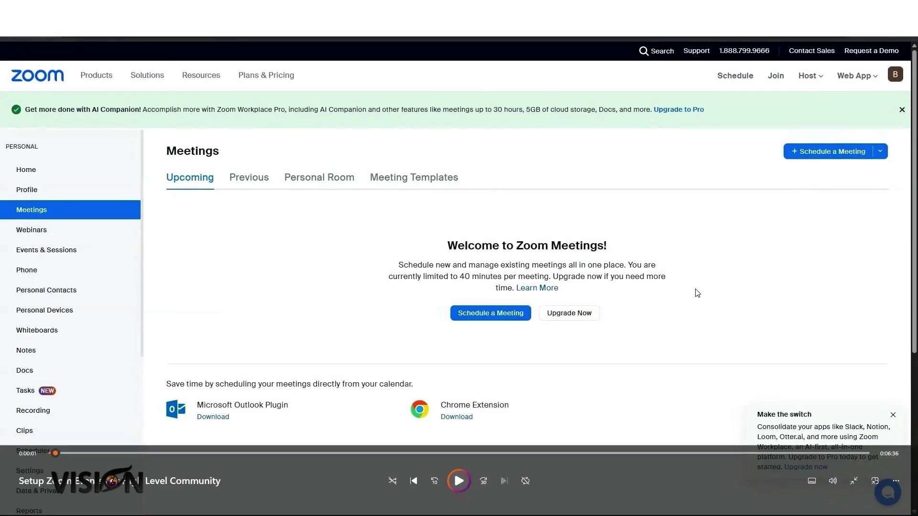
click(458, 482)
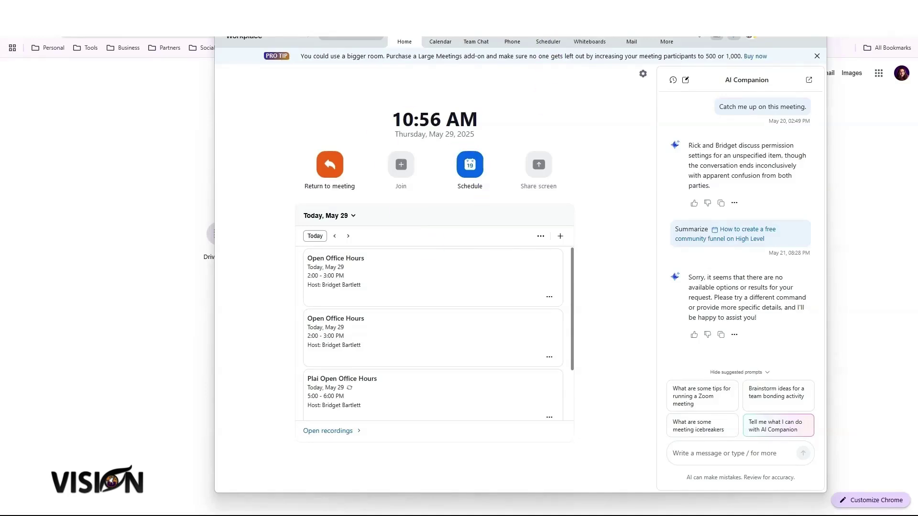
Step: Bring the meeting window back into view and place the participants and chat windows beside it
drag(915, 98, 251, 58)
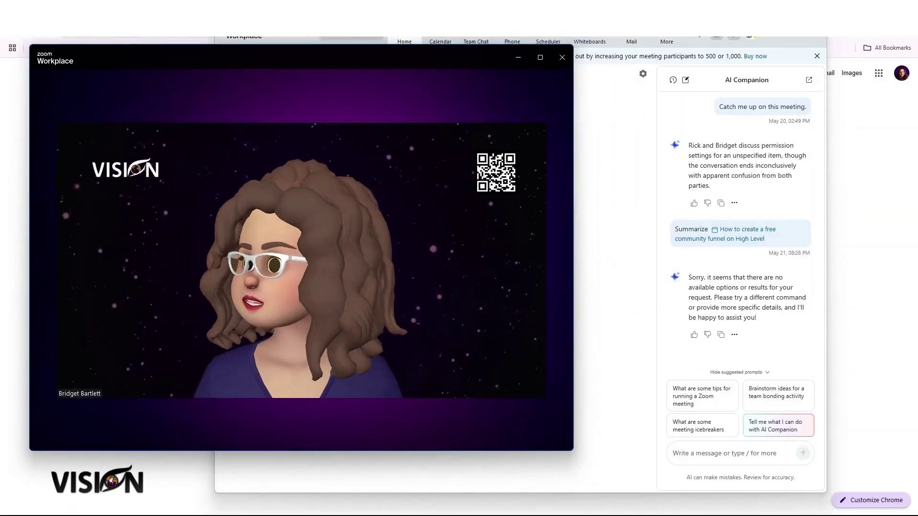
key(alt+u)
drag(660, 76, 654, 55)
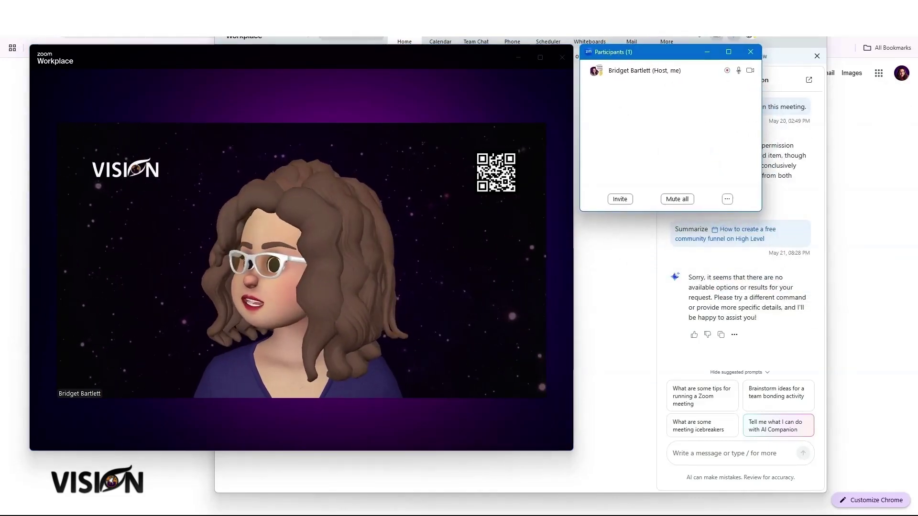
key(alt+h)
drag(558, 262, 666, 231)
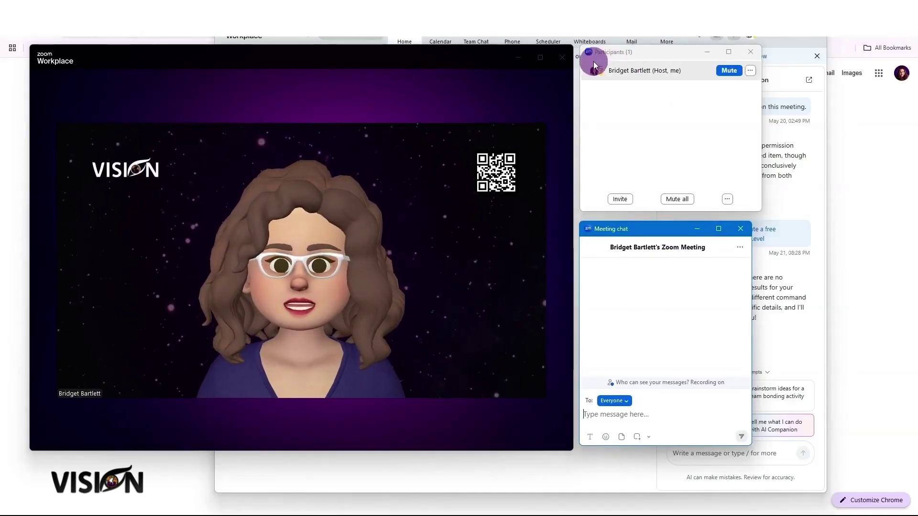